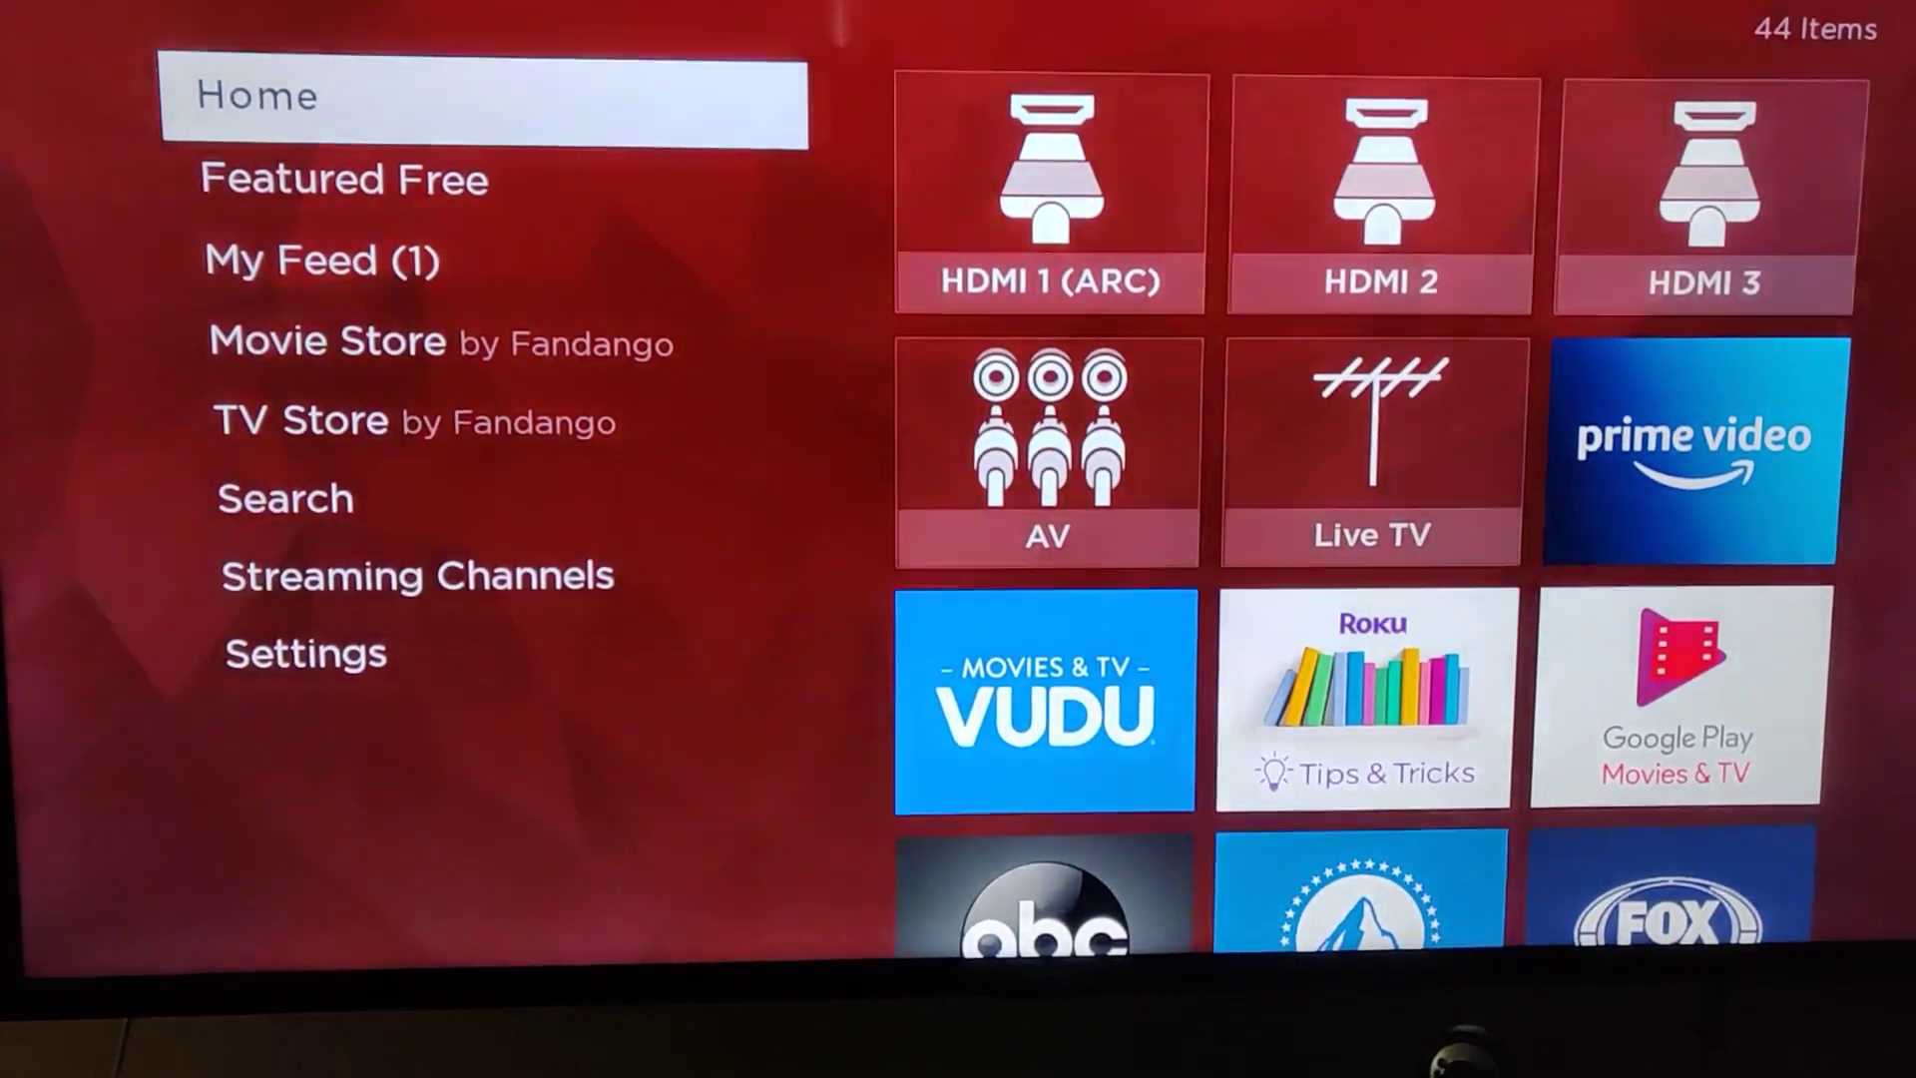
# Step: Go to the HDMI inputs on the TV's home screen to choose the Chromecast's input
pyautogui.press('Right')
pyautogui.press('Up')
pyautogui.press('Up')
pyautogui.press('Down')
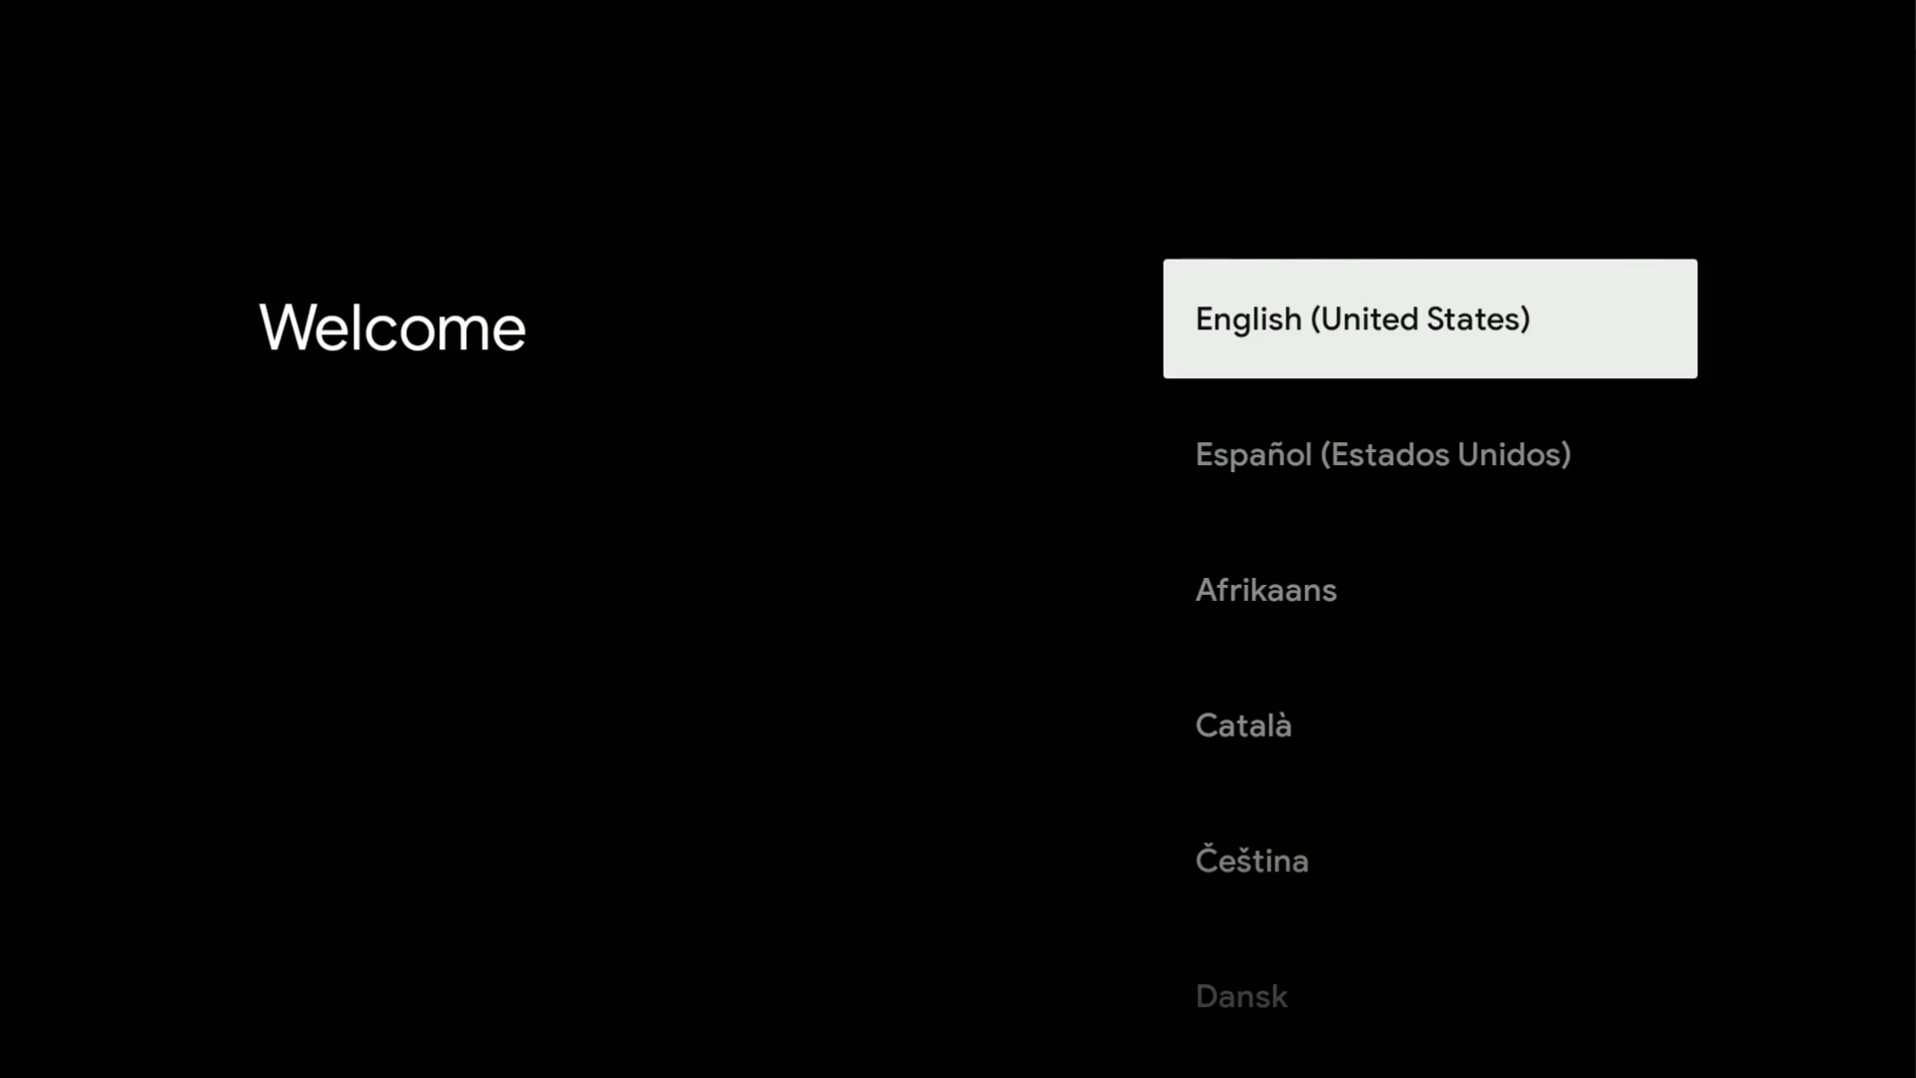
# Step: Choose English (United States) as the setup language after looking through the language list
pyautogui.press('Down')
pyautogui.press('Down')
pyautogui.press('Down')
pyautogui.press('Down')
pyautogui.press('Up')
pyautogui.press('Up')
pyautogui.press('Up')
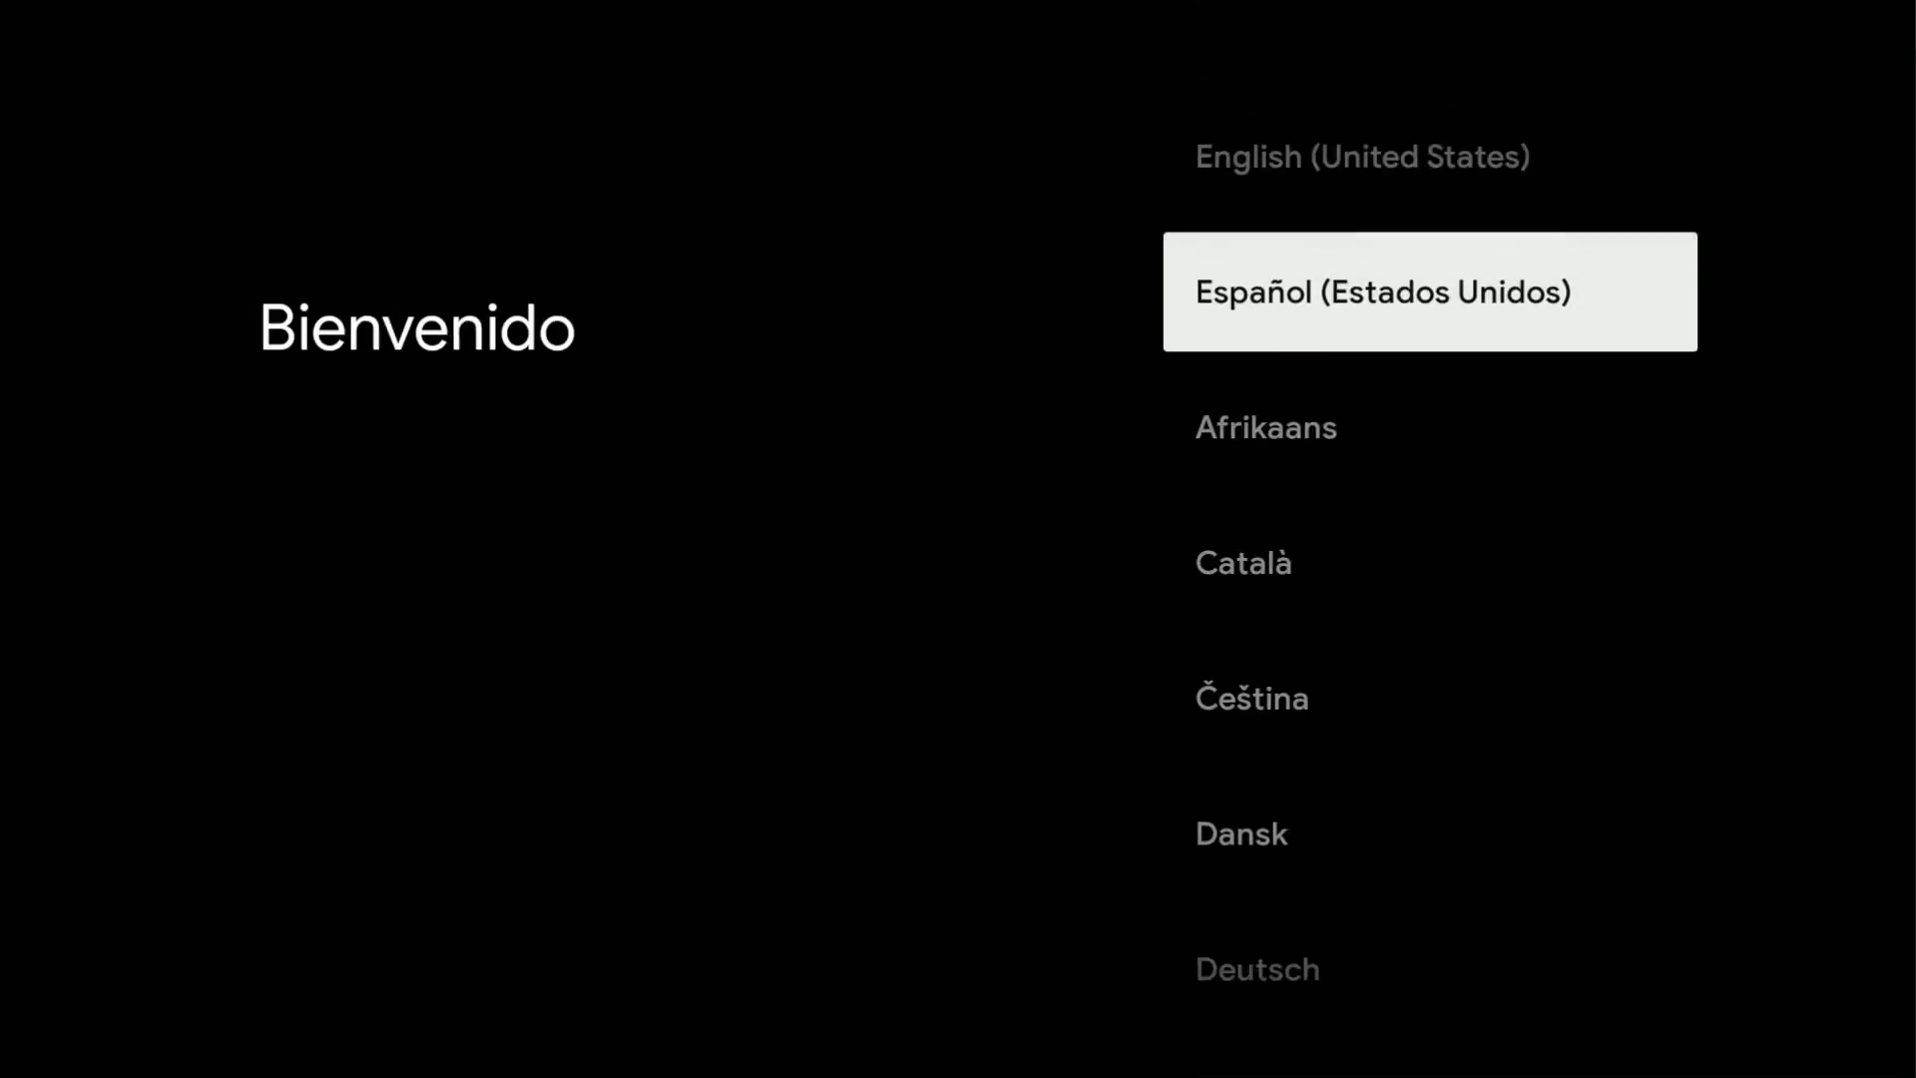
pyautogui.press('Up')
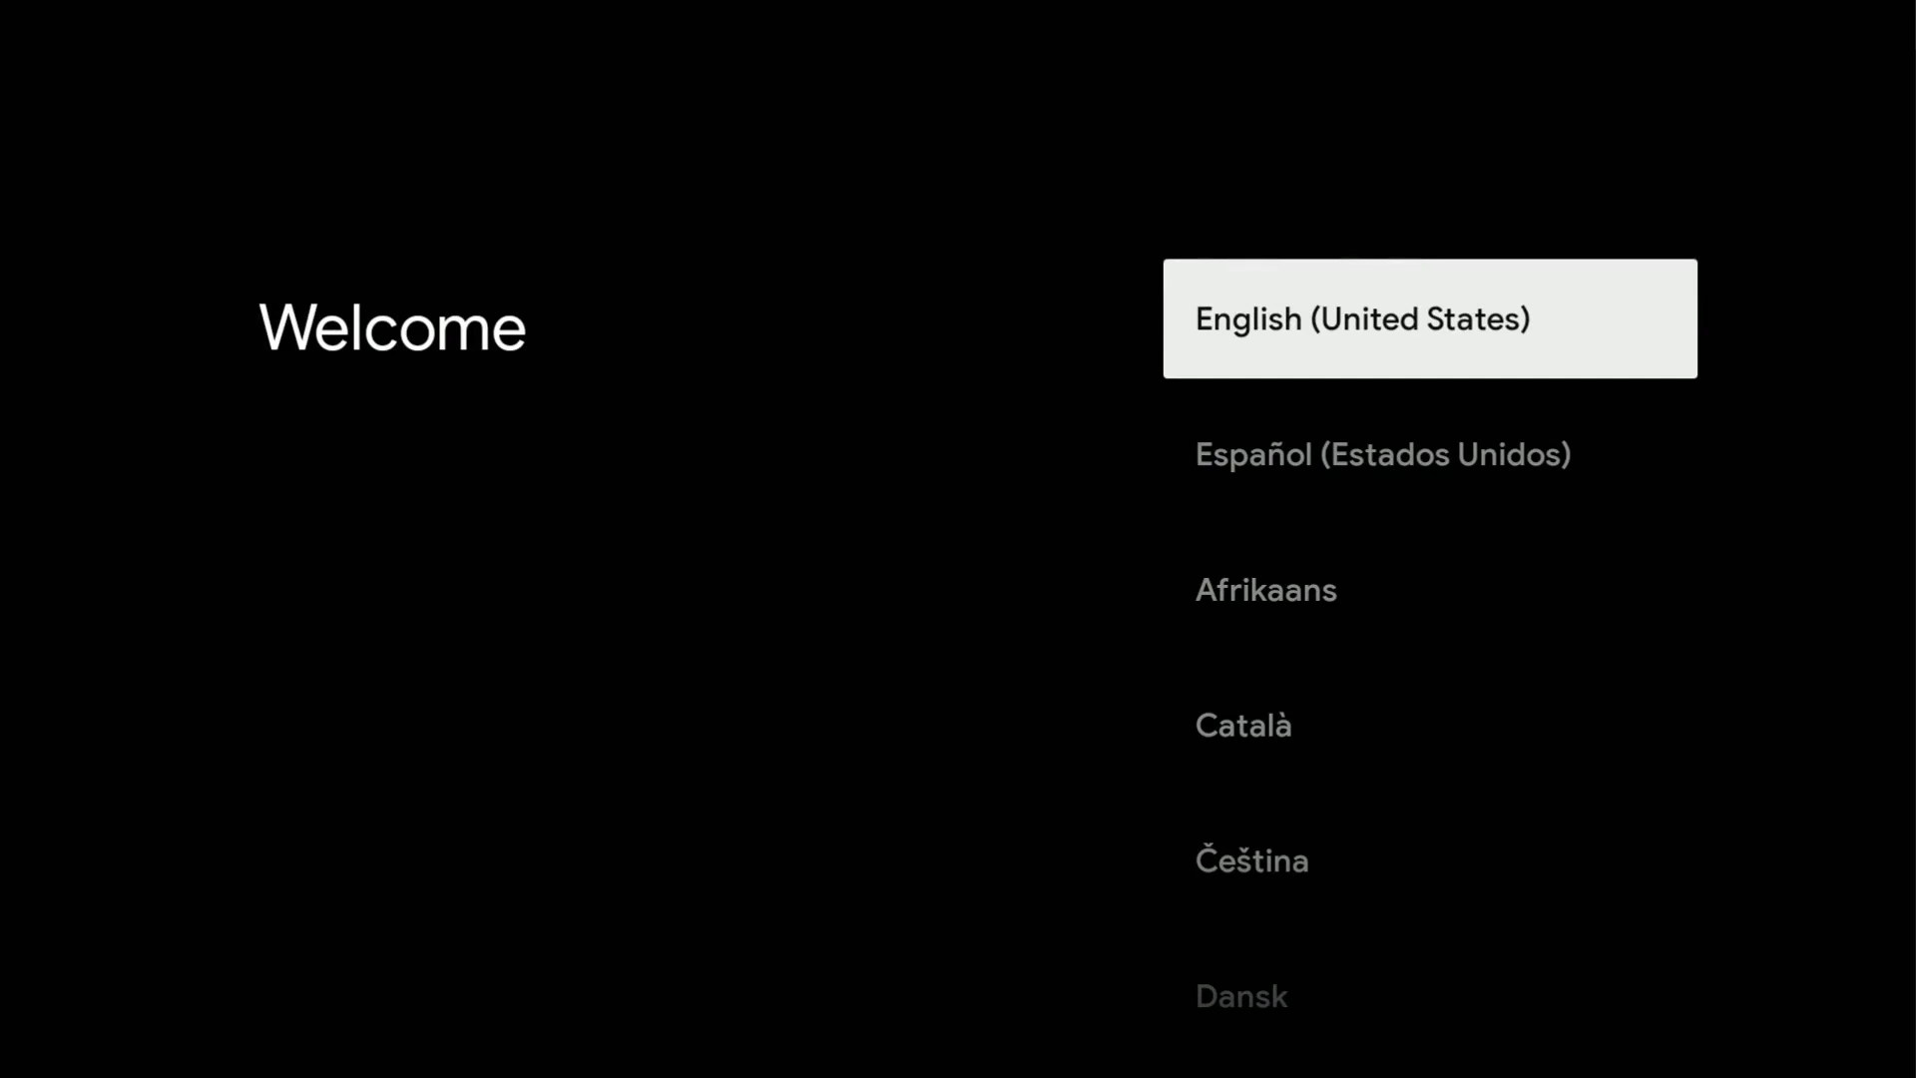
pyautogui.press('Return')
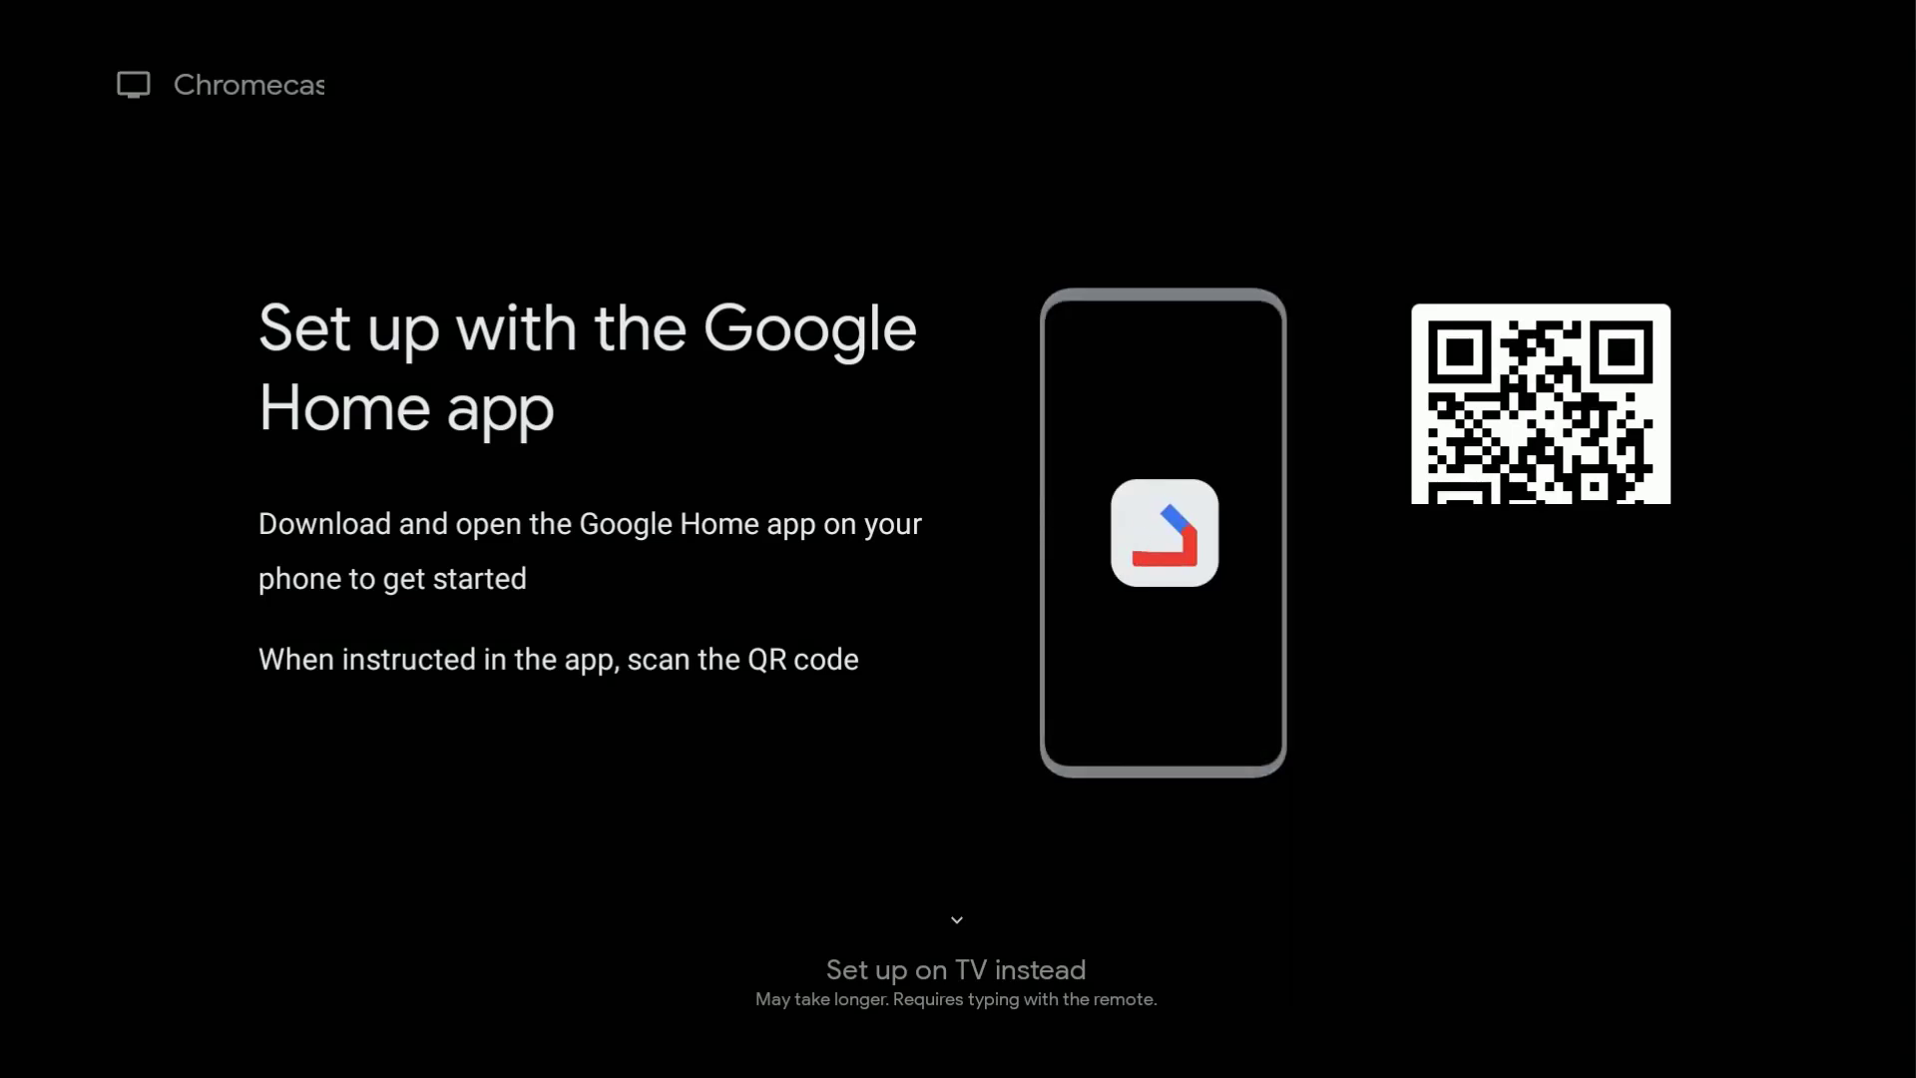
# Step: Choose to set up on the TV instead of the phone and connect to the xfi22 Wi-Fi network with its password
pyautogui.press('Down')
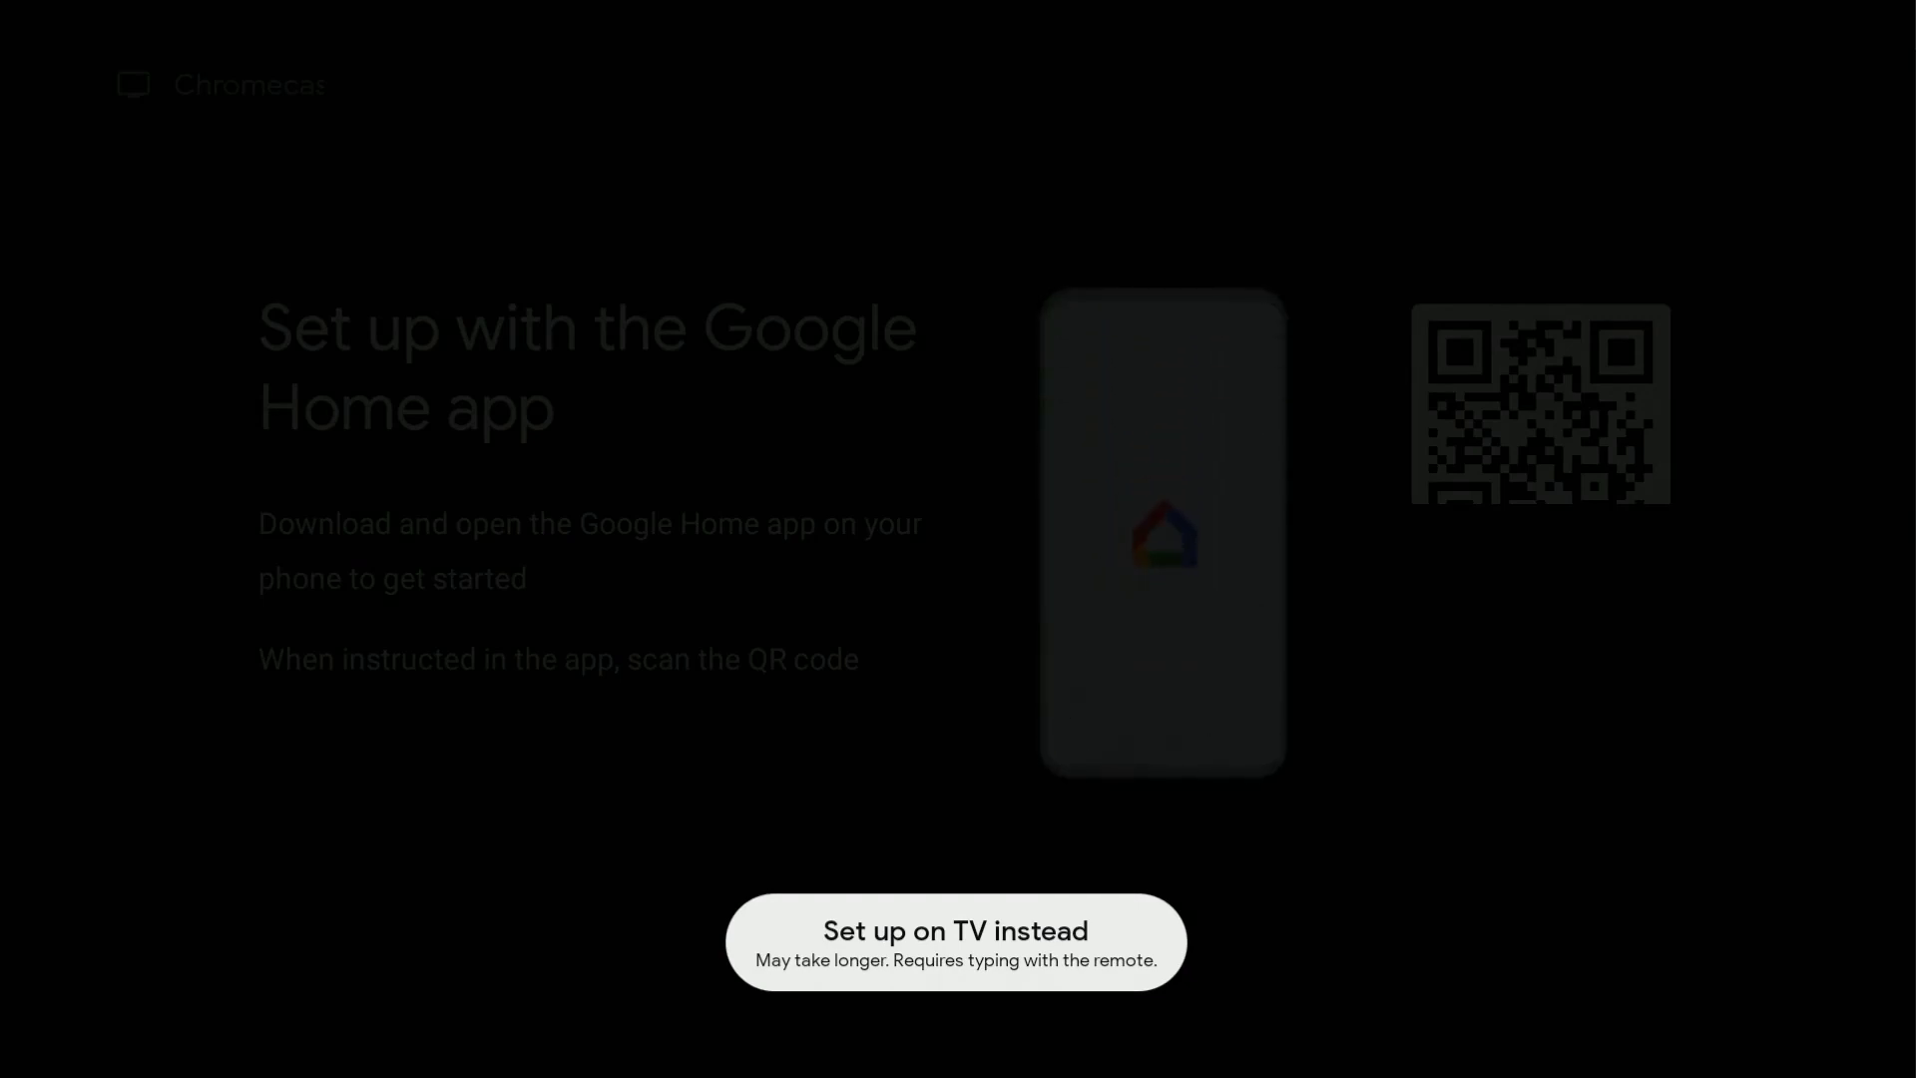
pyautogui.press('Return')
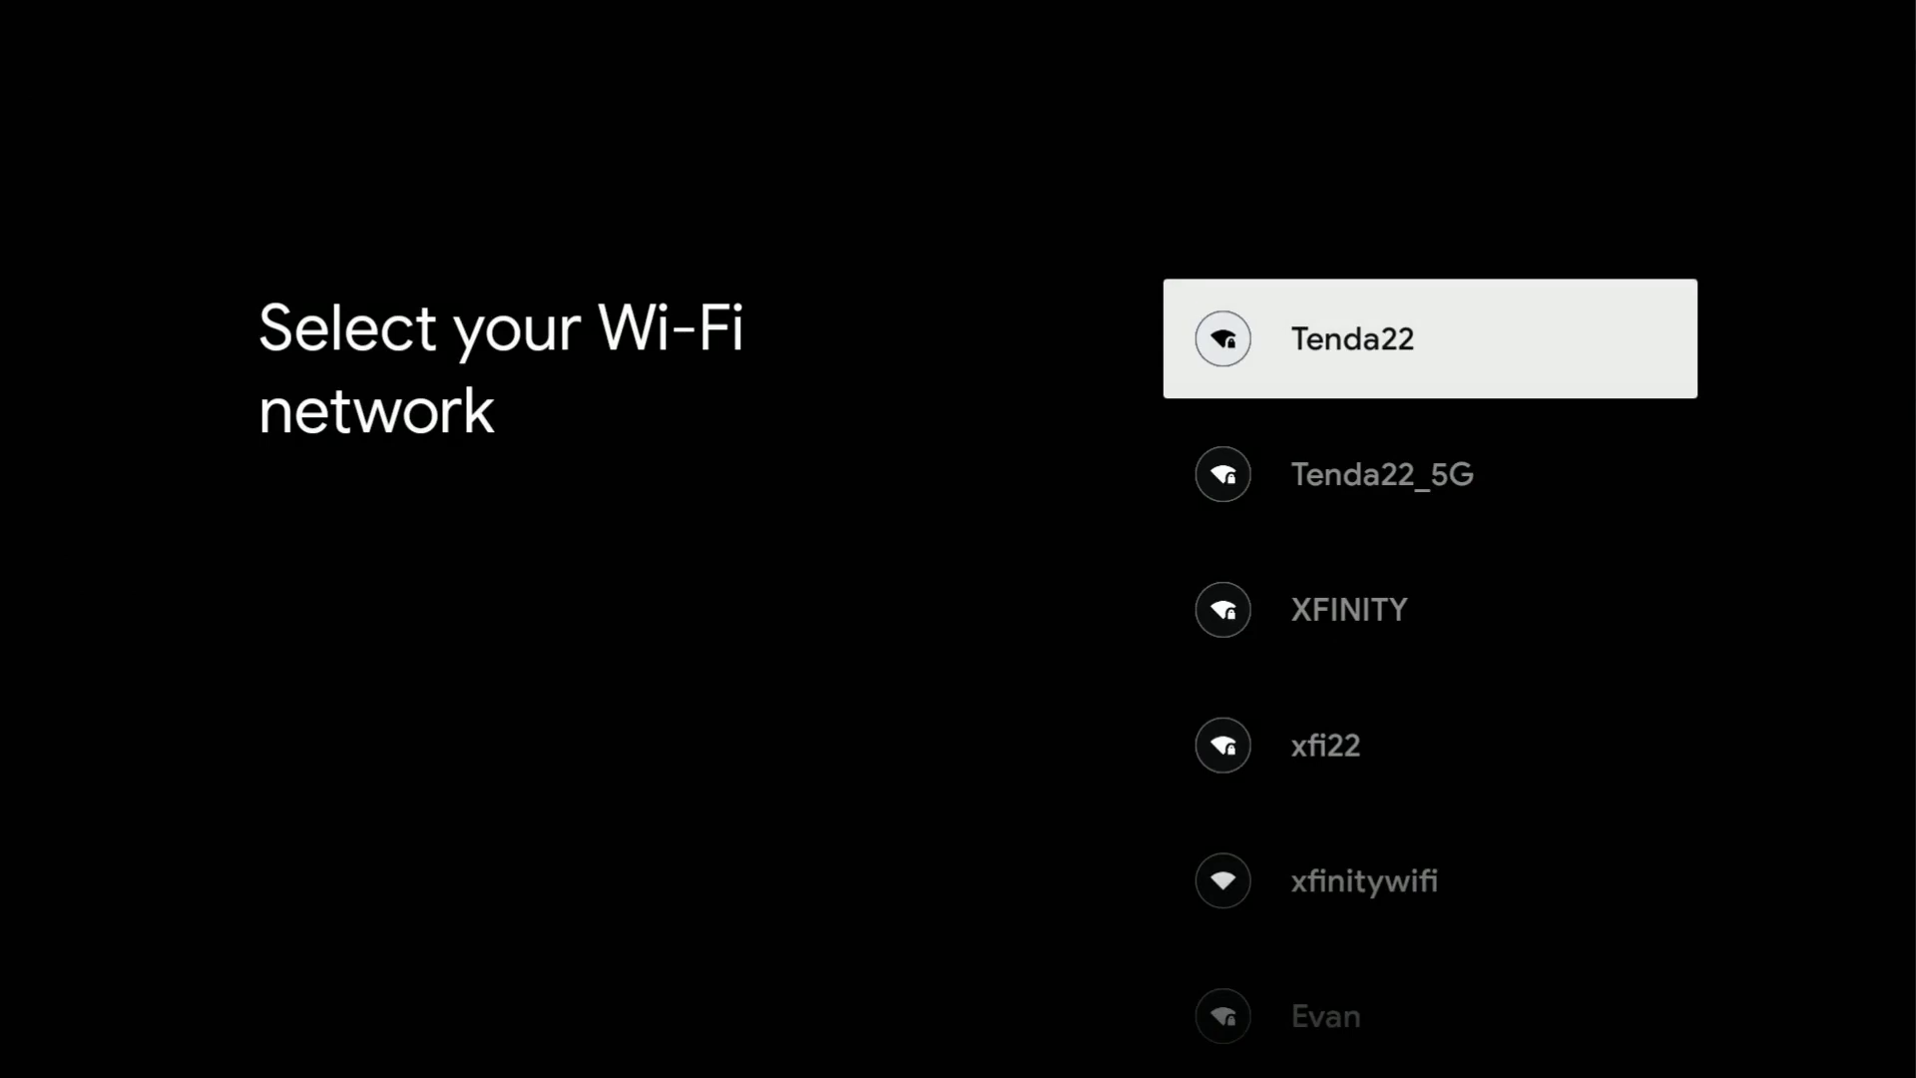
pyautogui.press('Down')
pyautogui.press('Down')
pyautogui.press('Down')
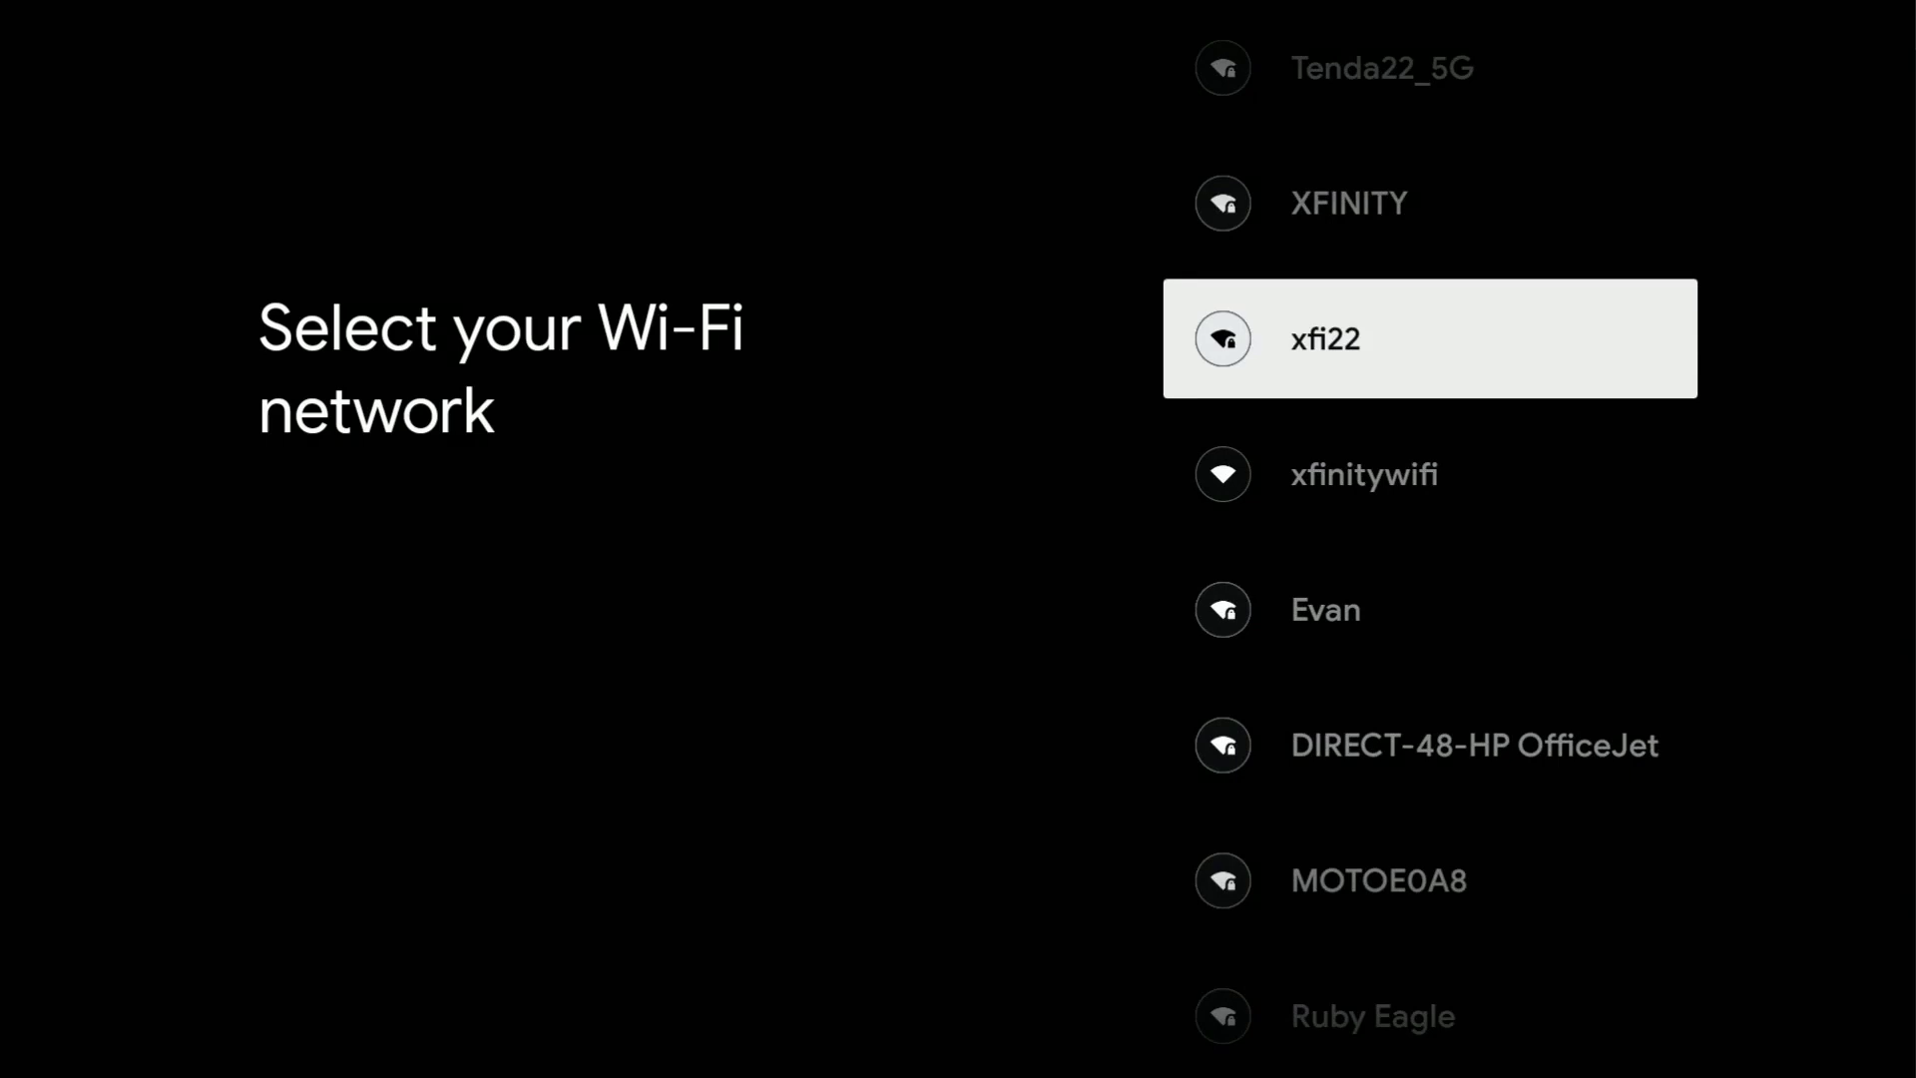
pyautogui.press('Return')
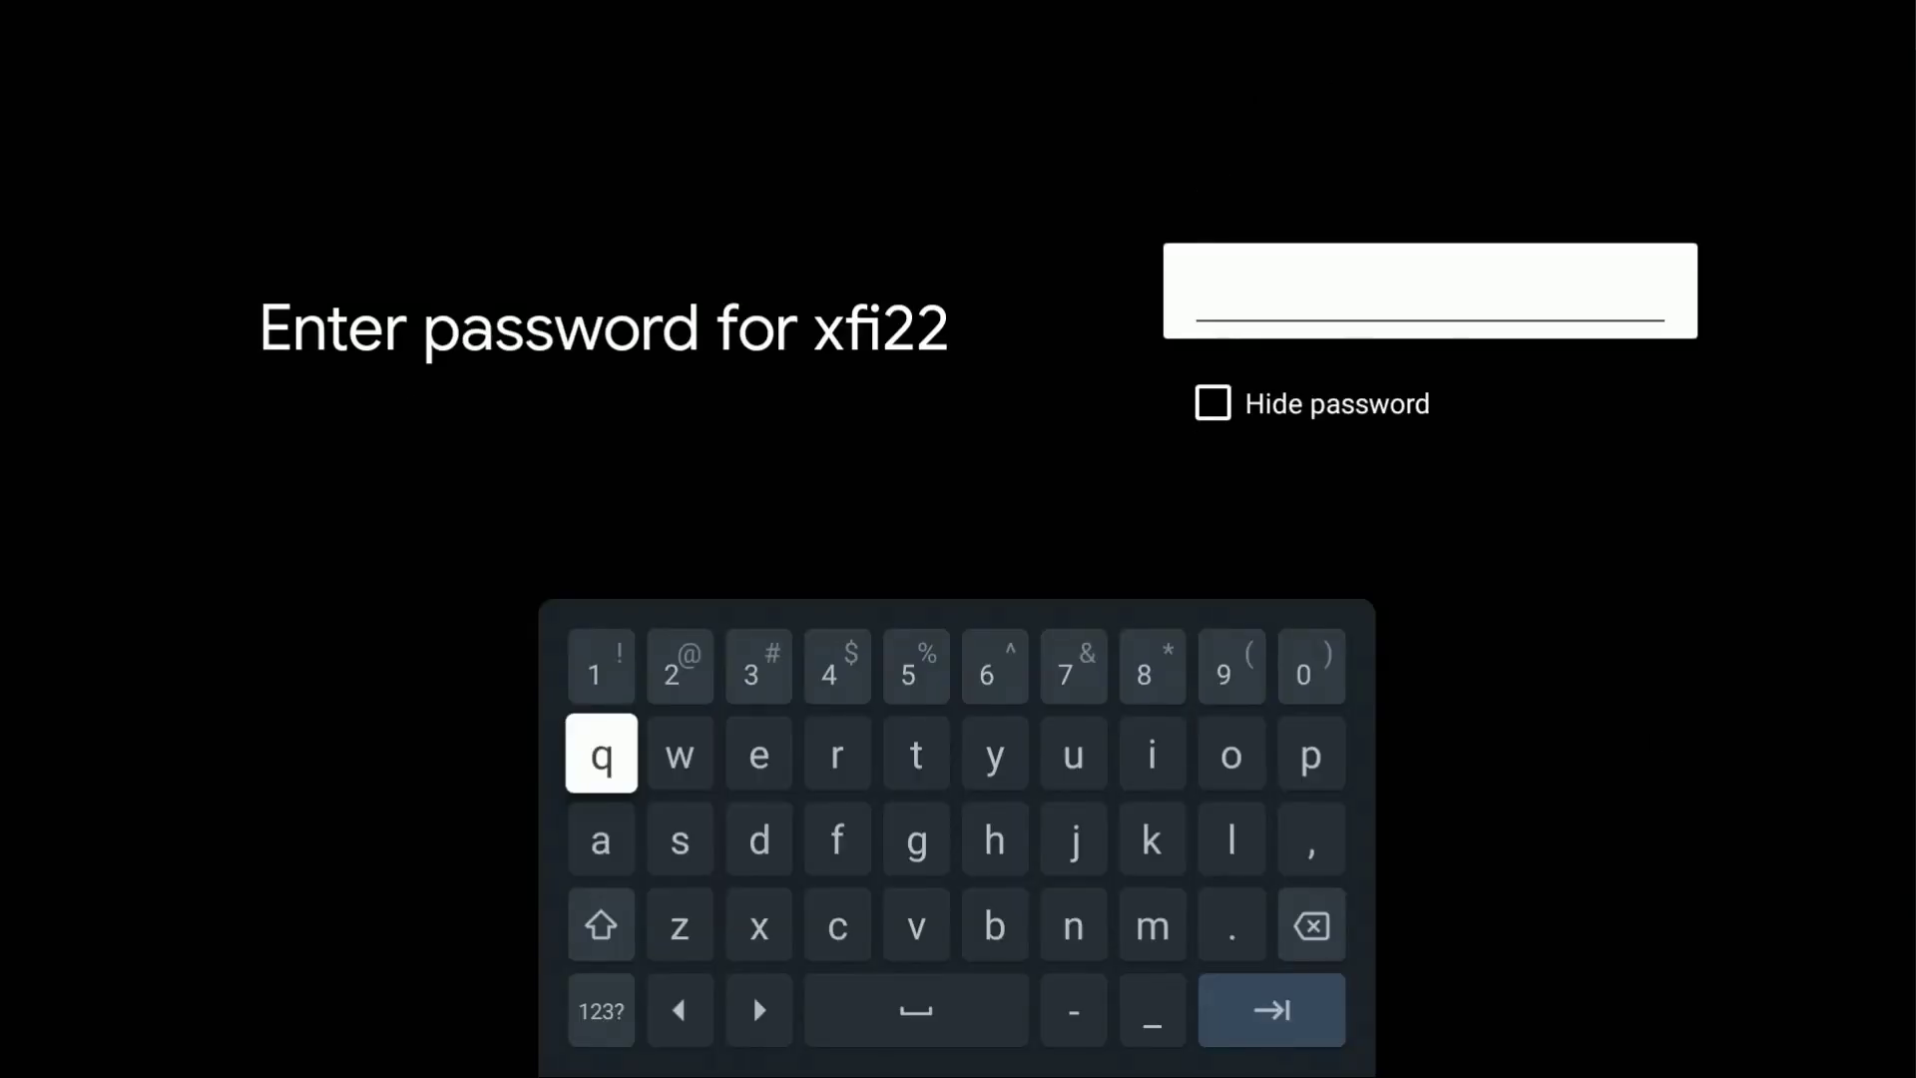
pyautogui.hotkey('ctrl', 'v')
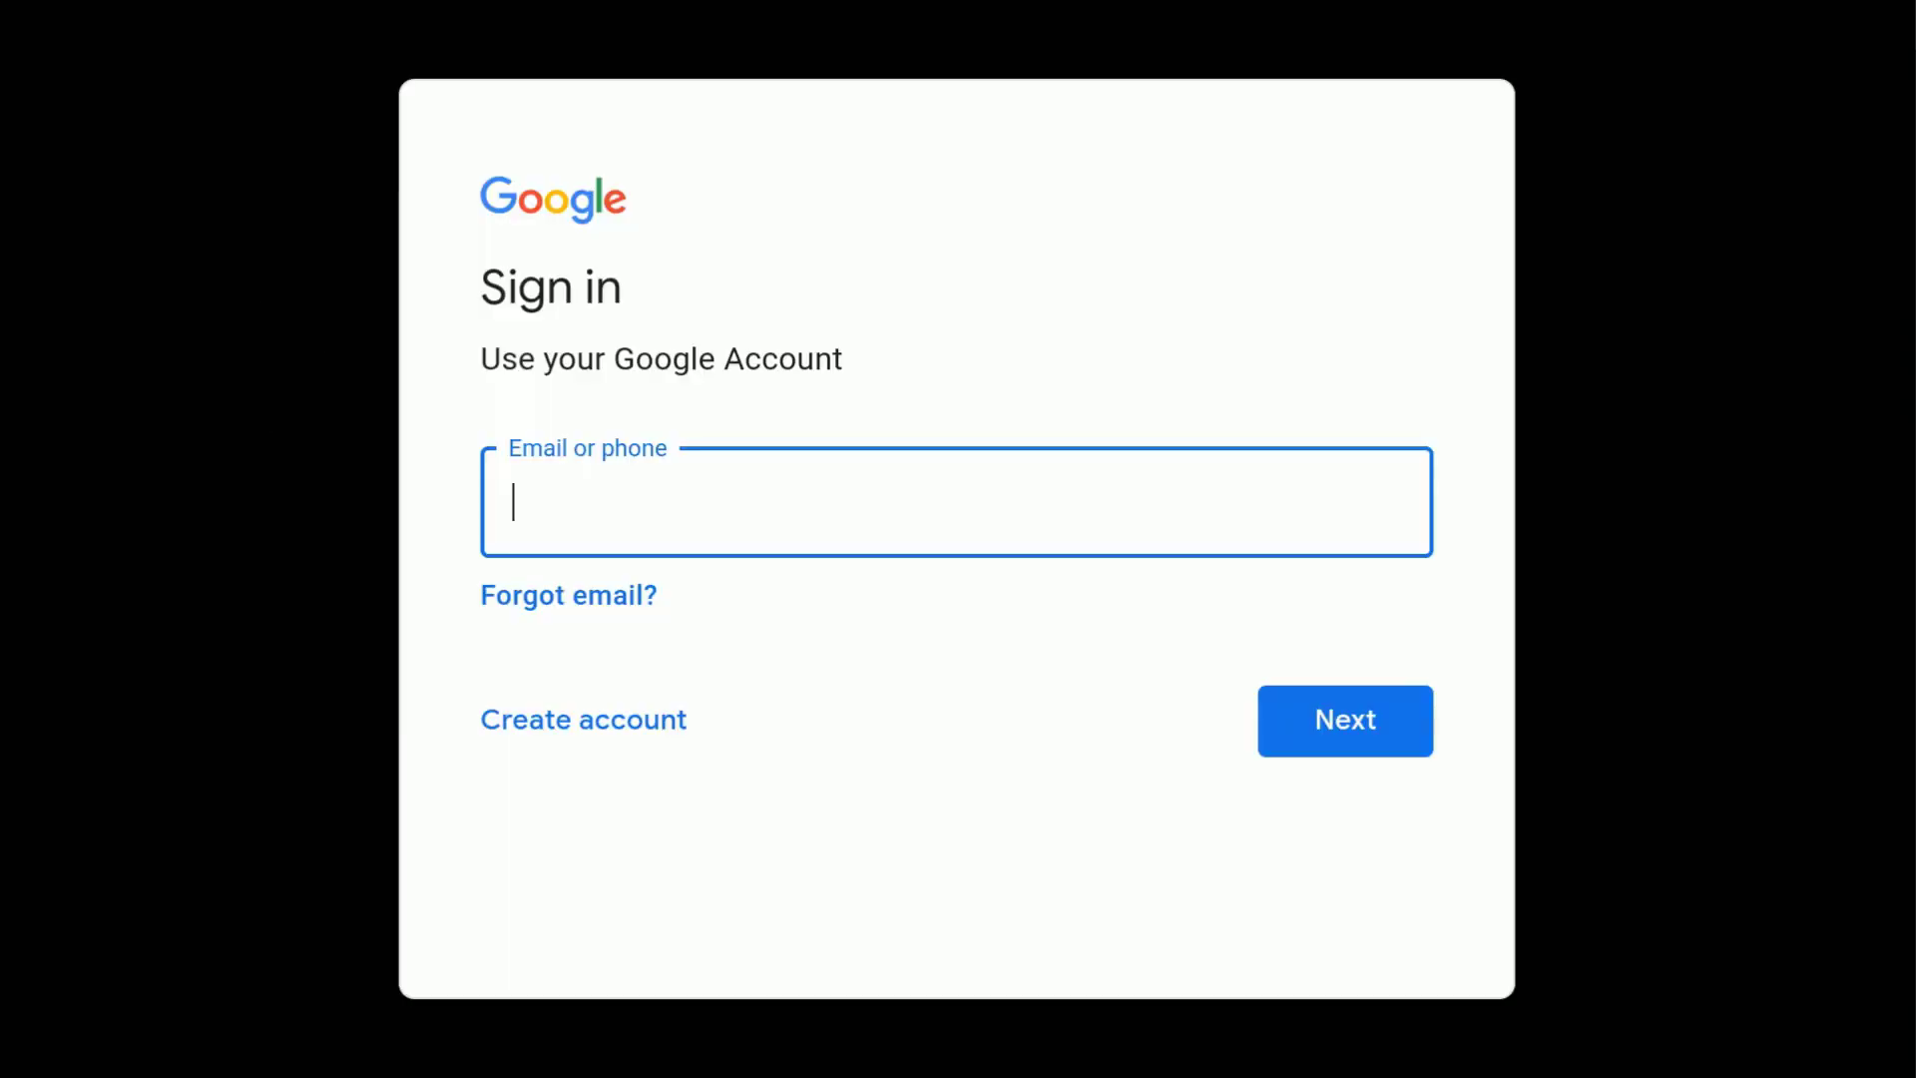
# Step: Open the email or phone field of the Google Account sign-in form for entry
pyautogui.press('Tab')
pyautogui.press('Tab')
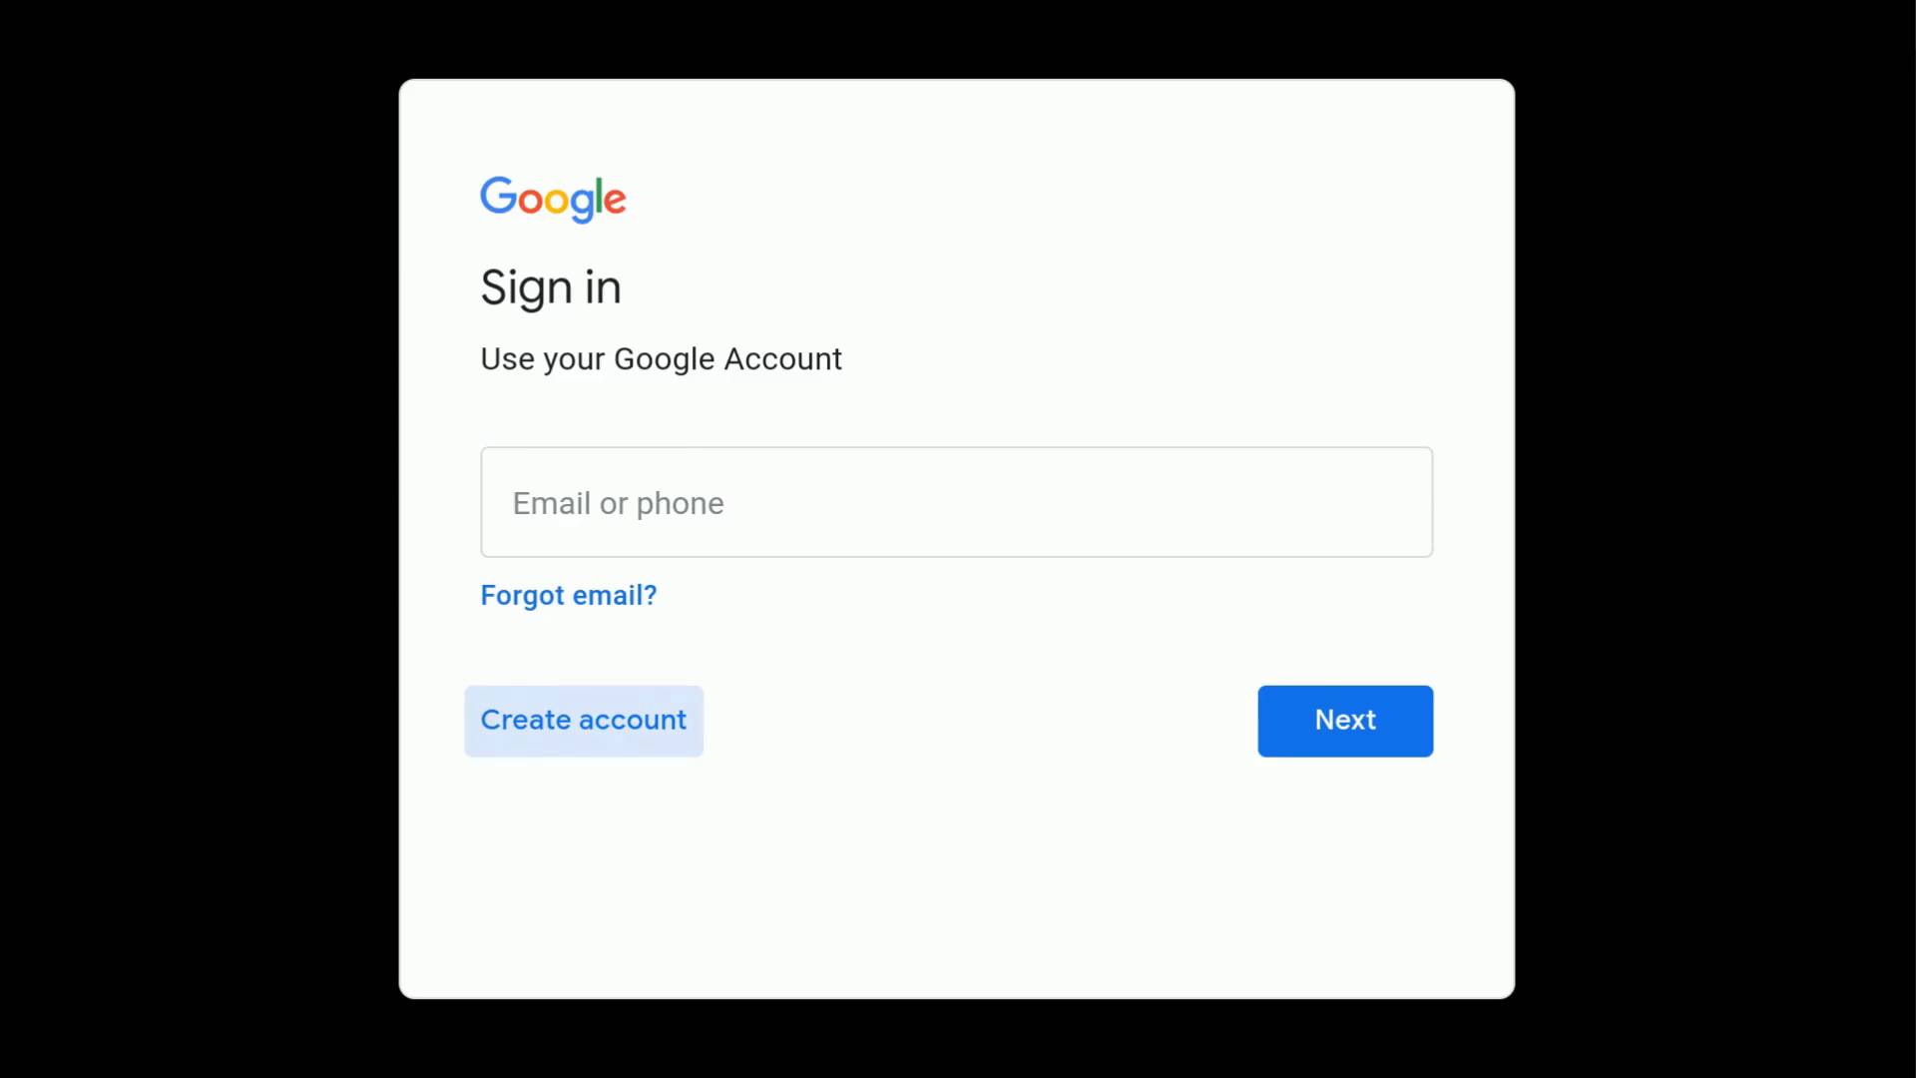
pyautogui.press('Right')
pyautogui.press('Up')
pyautogui.press('Return')
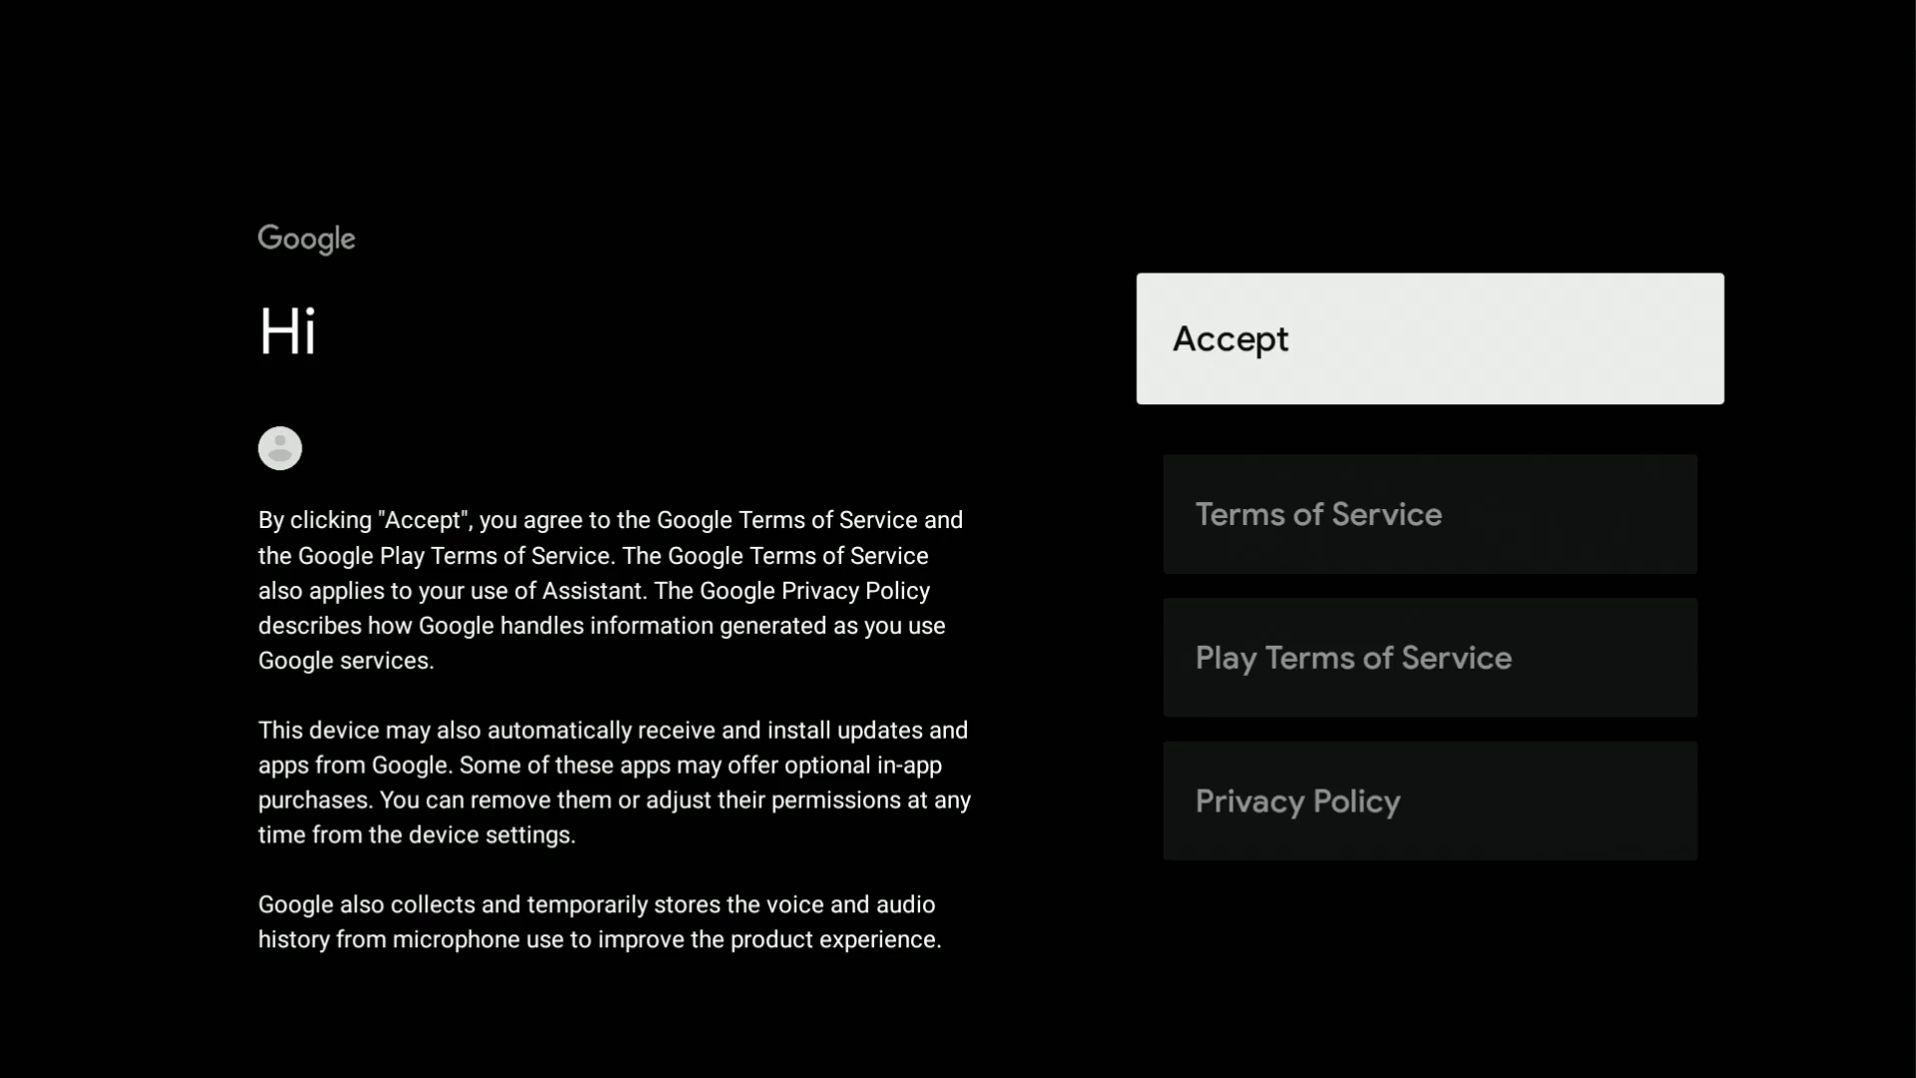
# Step: Look over the Google terms and privacy entries and accept the terms of service
pyautogui.press('Down')
pyautogui.press('Down')
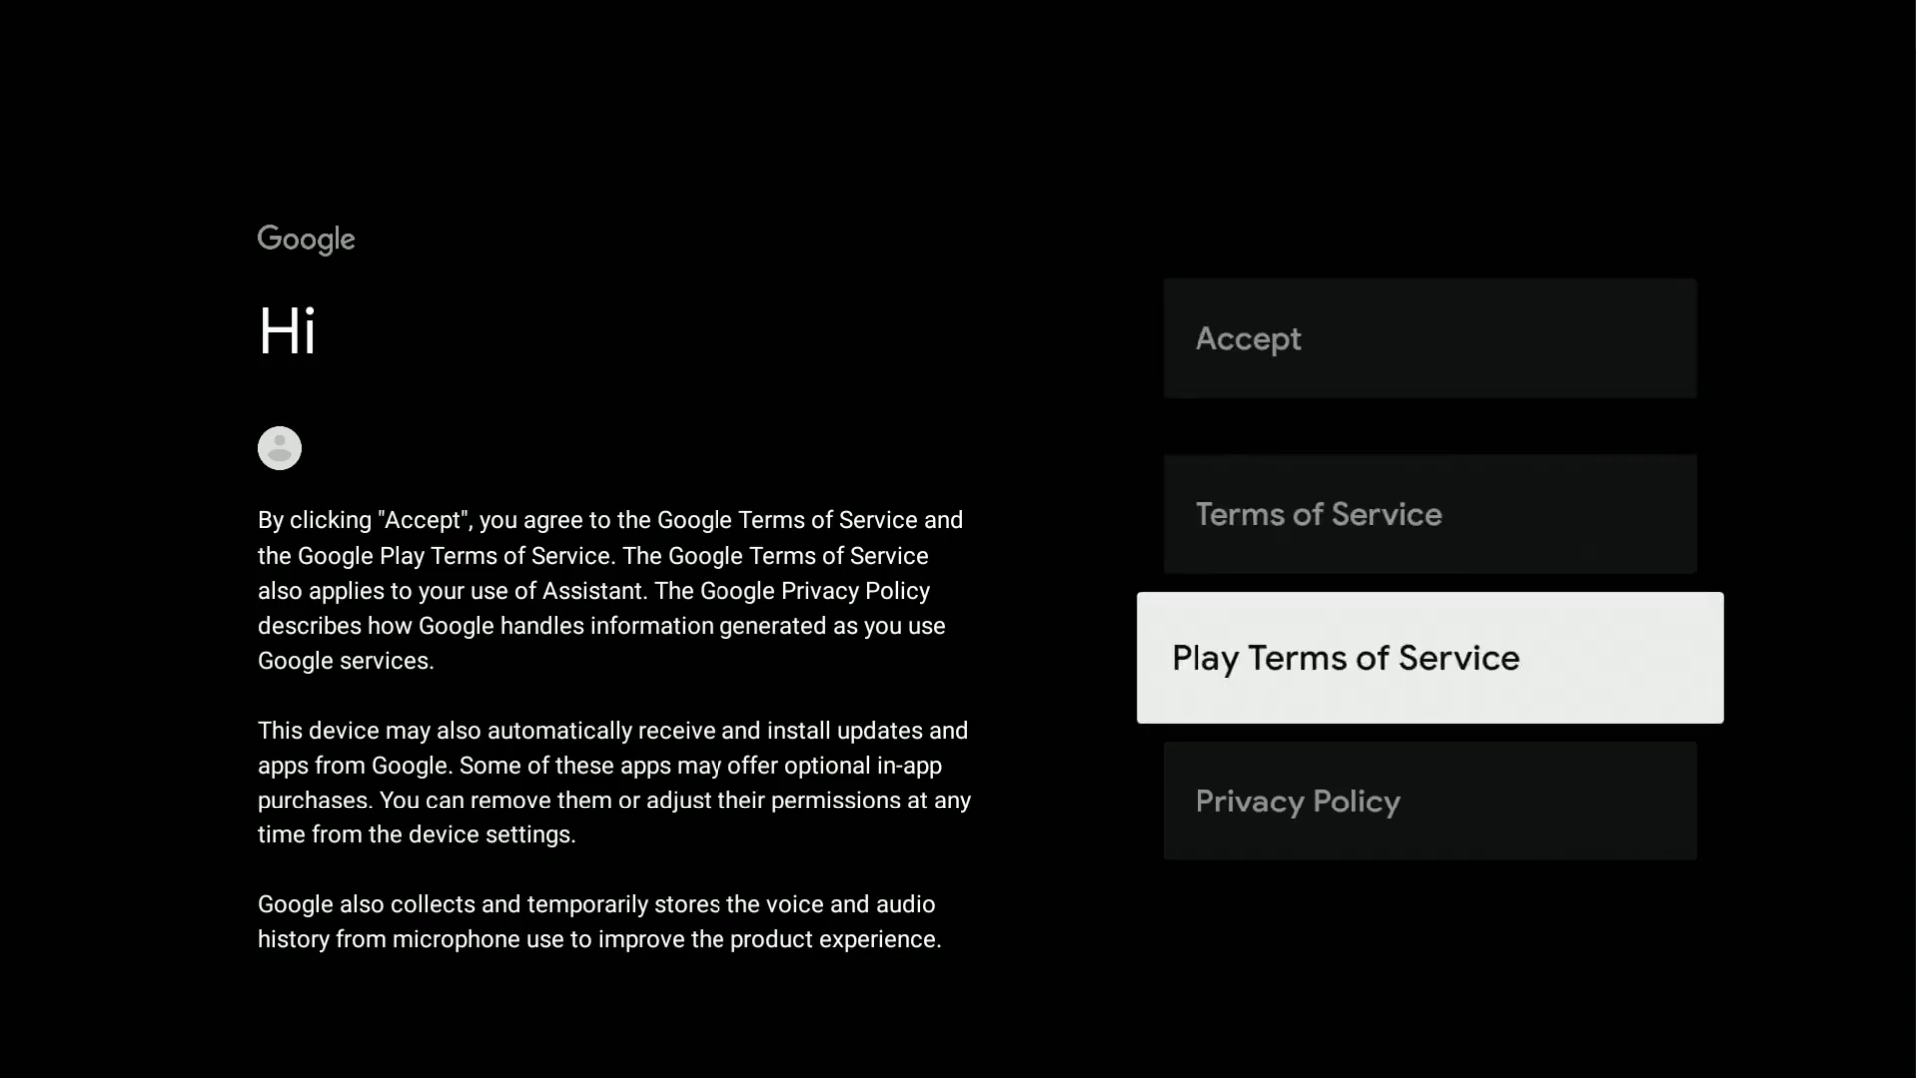
pyautogui.press('Down')
pyautogui.press('Up')
pyautogui.press('Up')
pyautogui.press('Down')
pyautogui.press('Down')
pyautogui.press('Up')
pyautogui.press('Up')
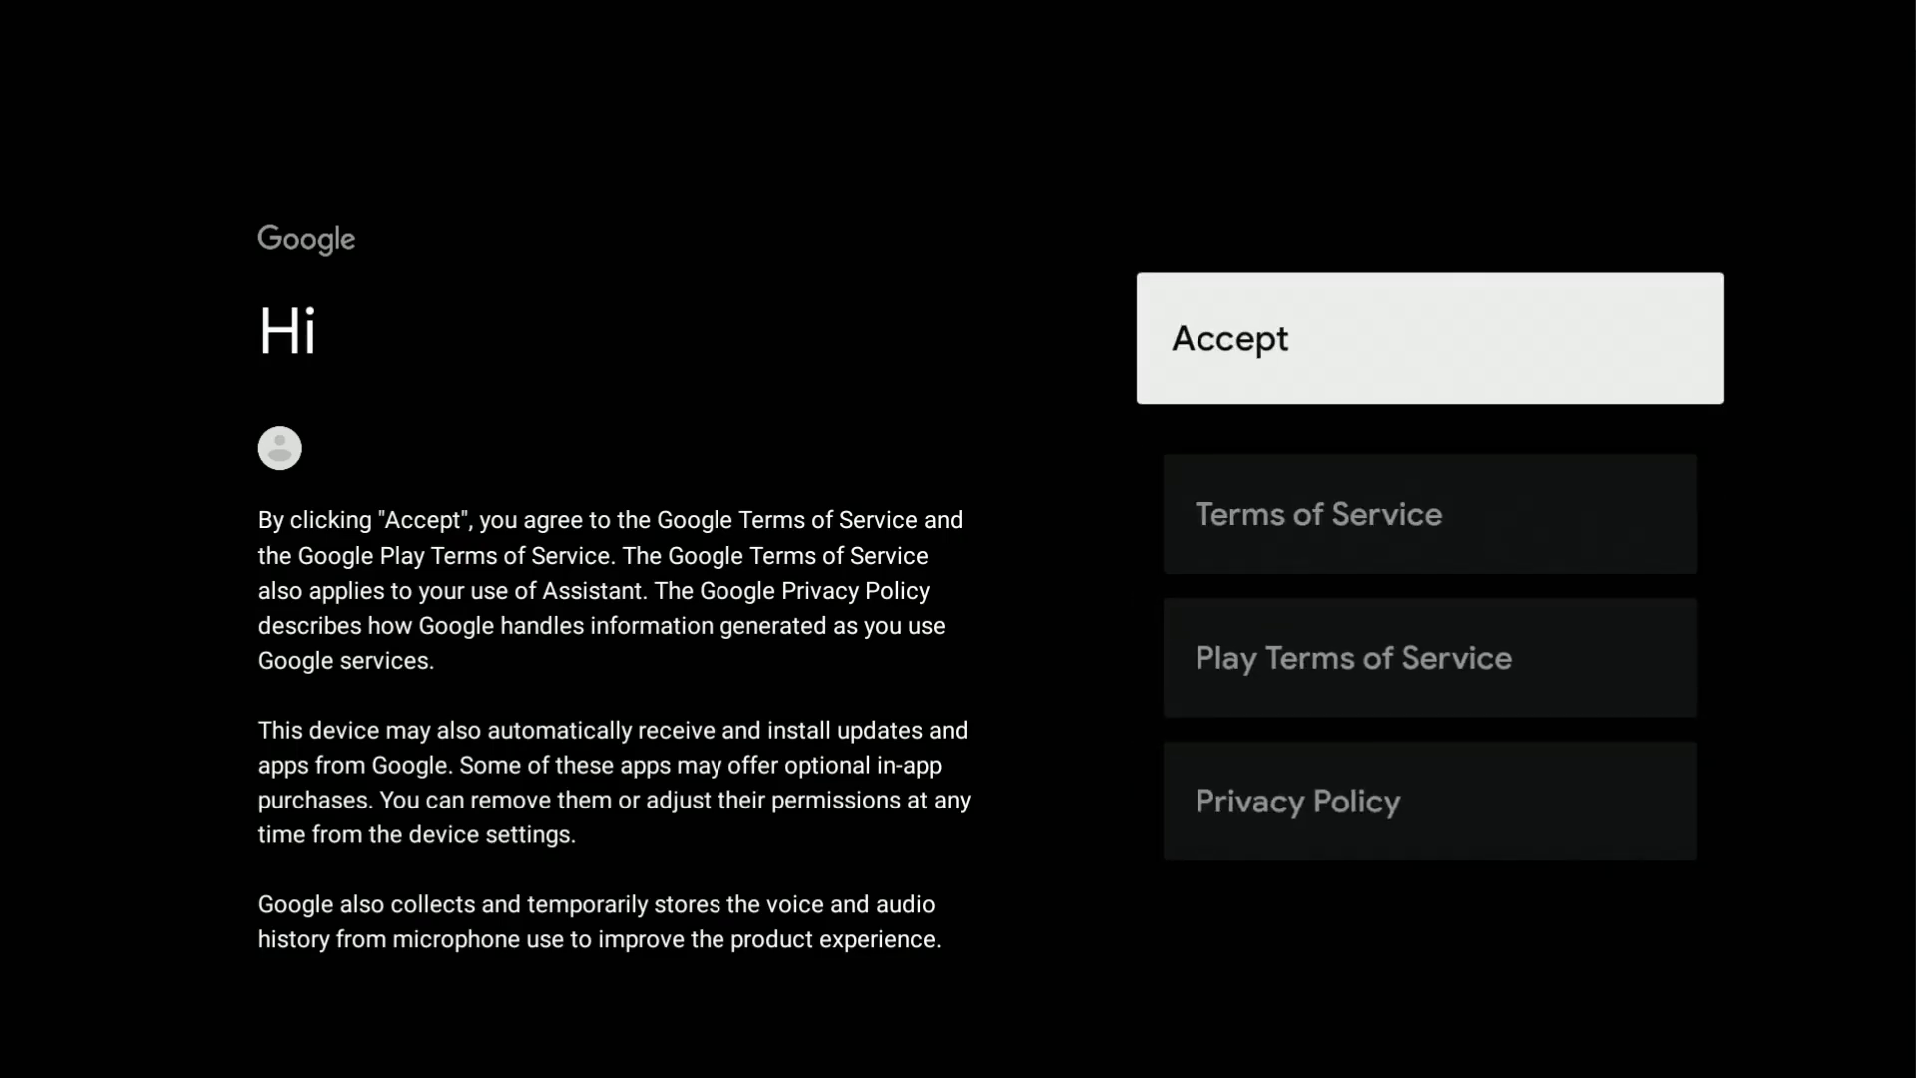
pyautogui.press('Return')
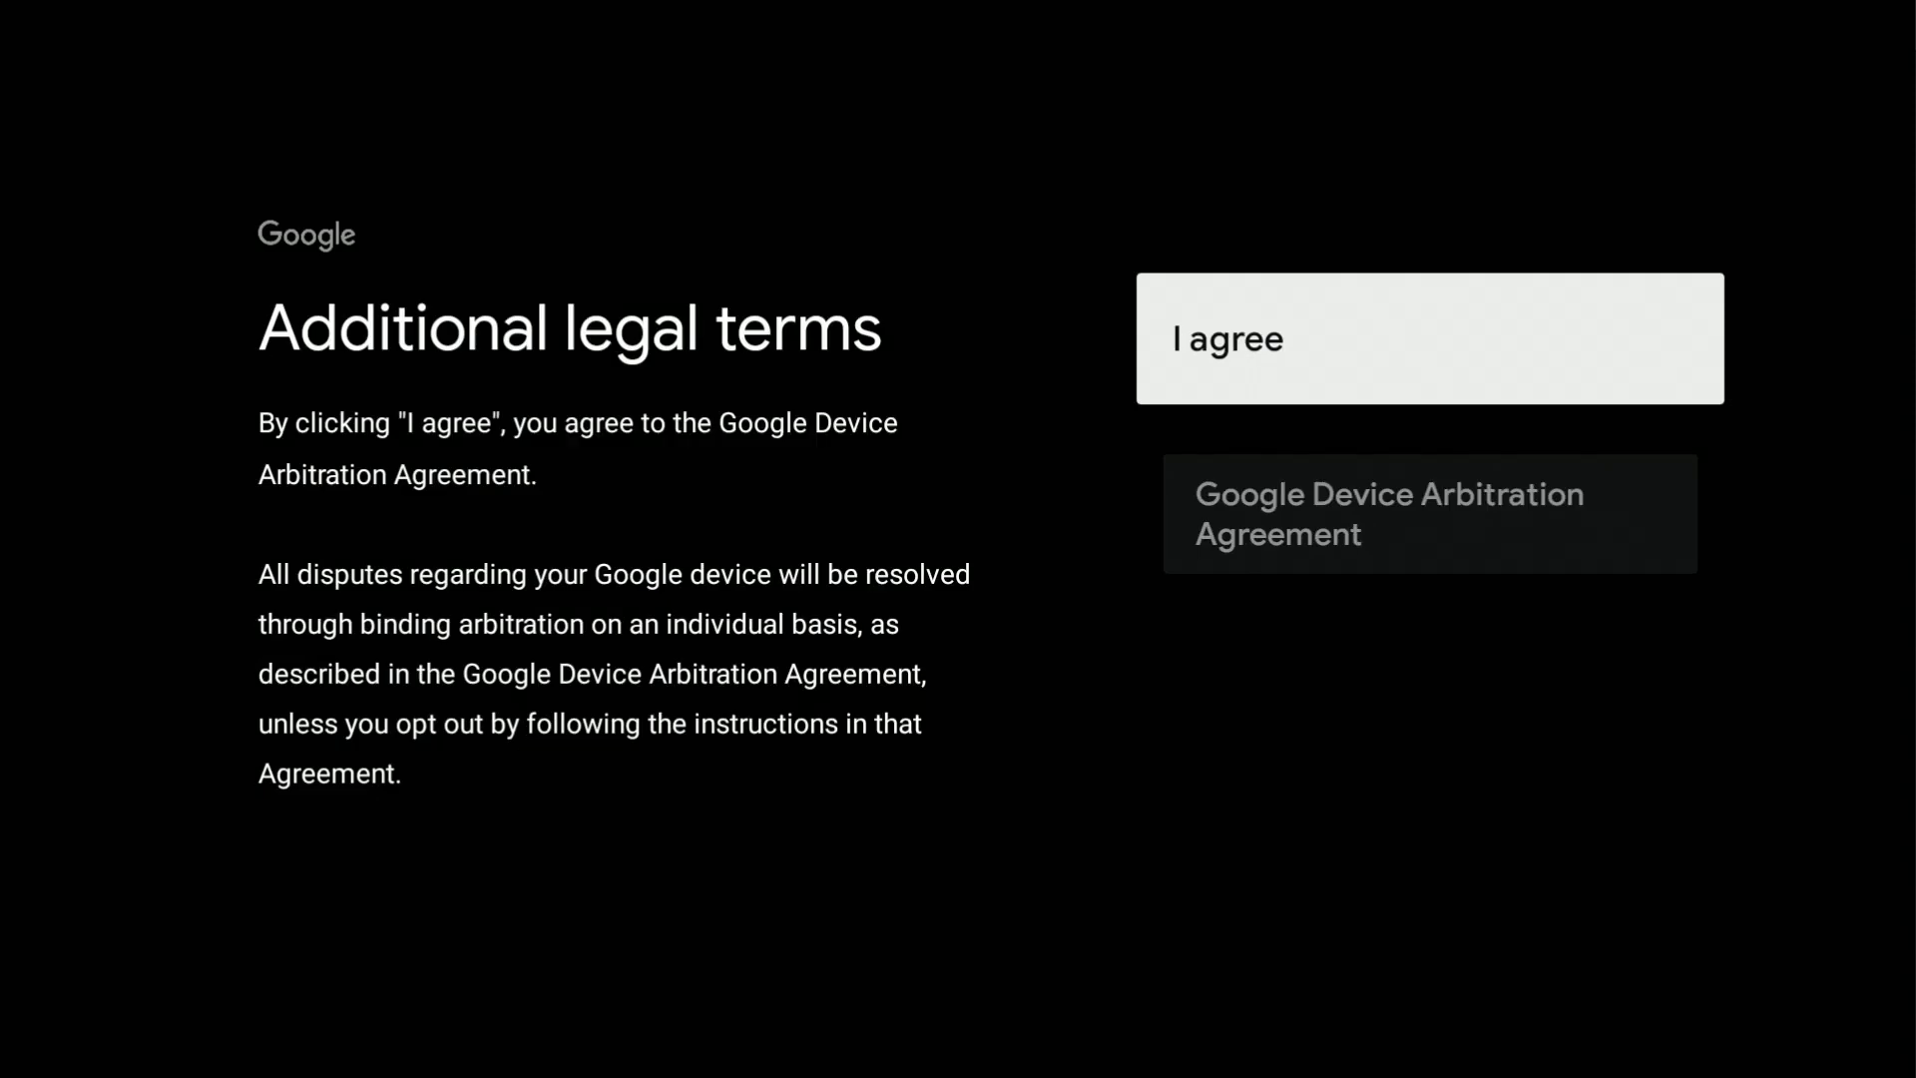
# Step: Agree to the additional legal terms of the Google Device Arbitration Agreement
pyautogui.press('Down')
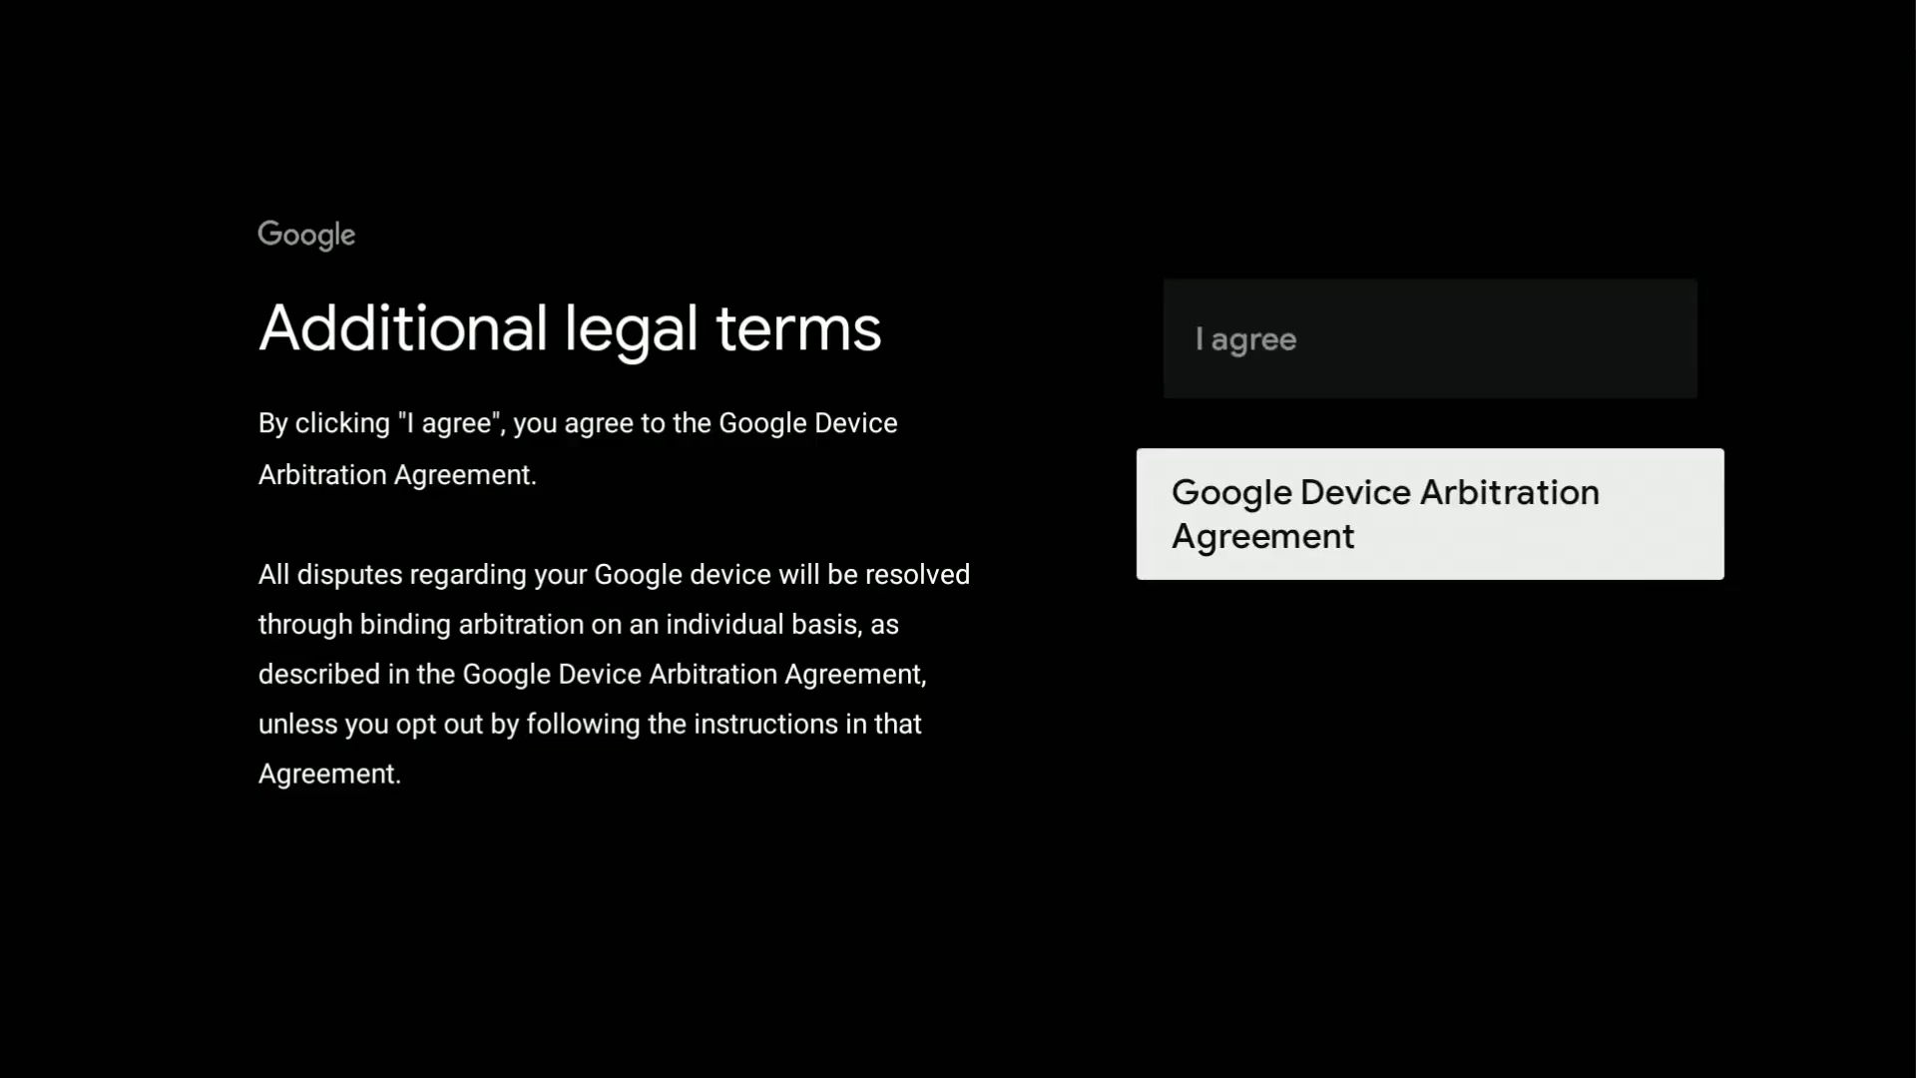
pyautogui.press('Up')
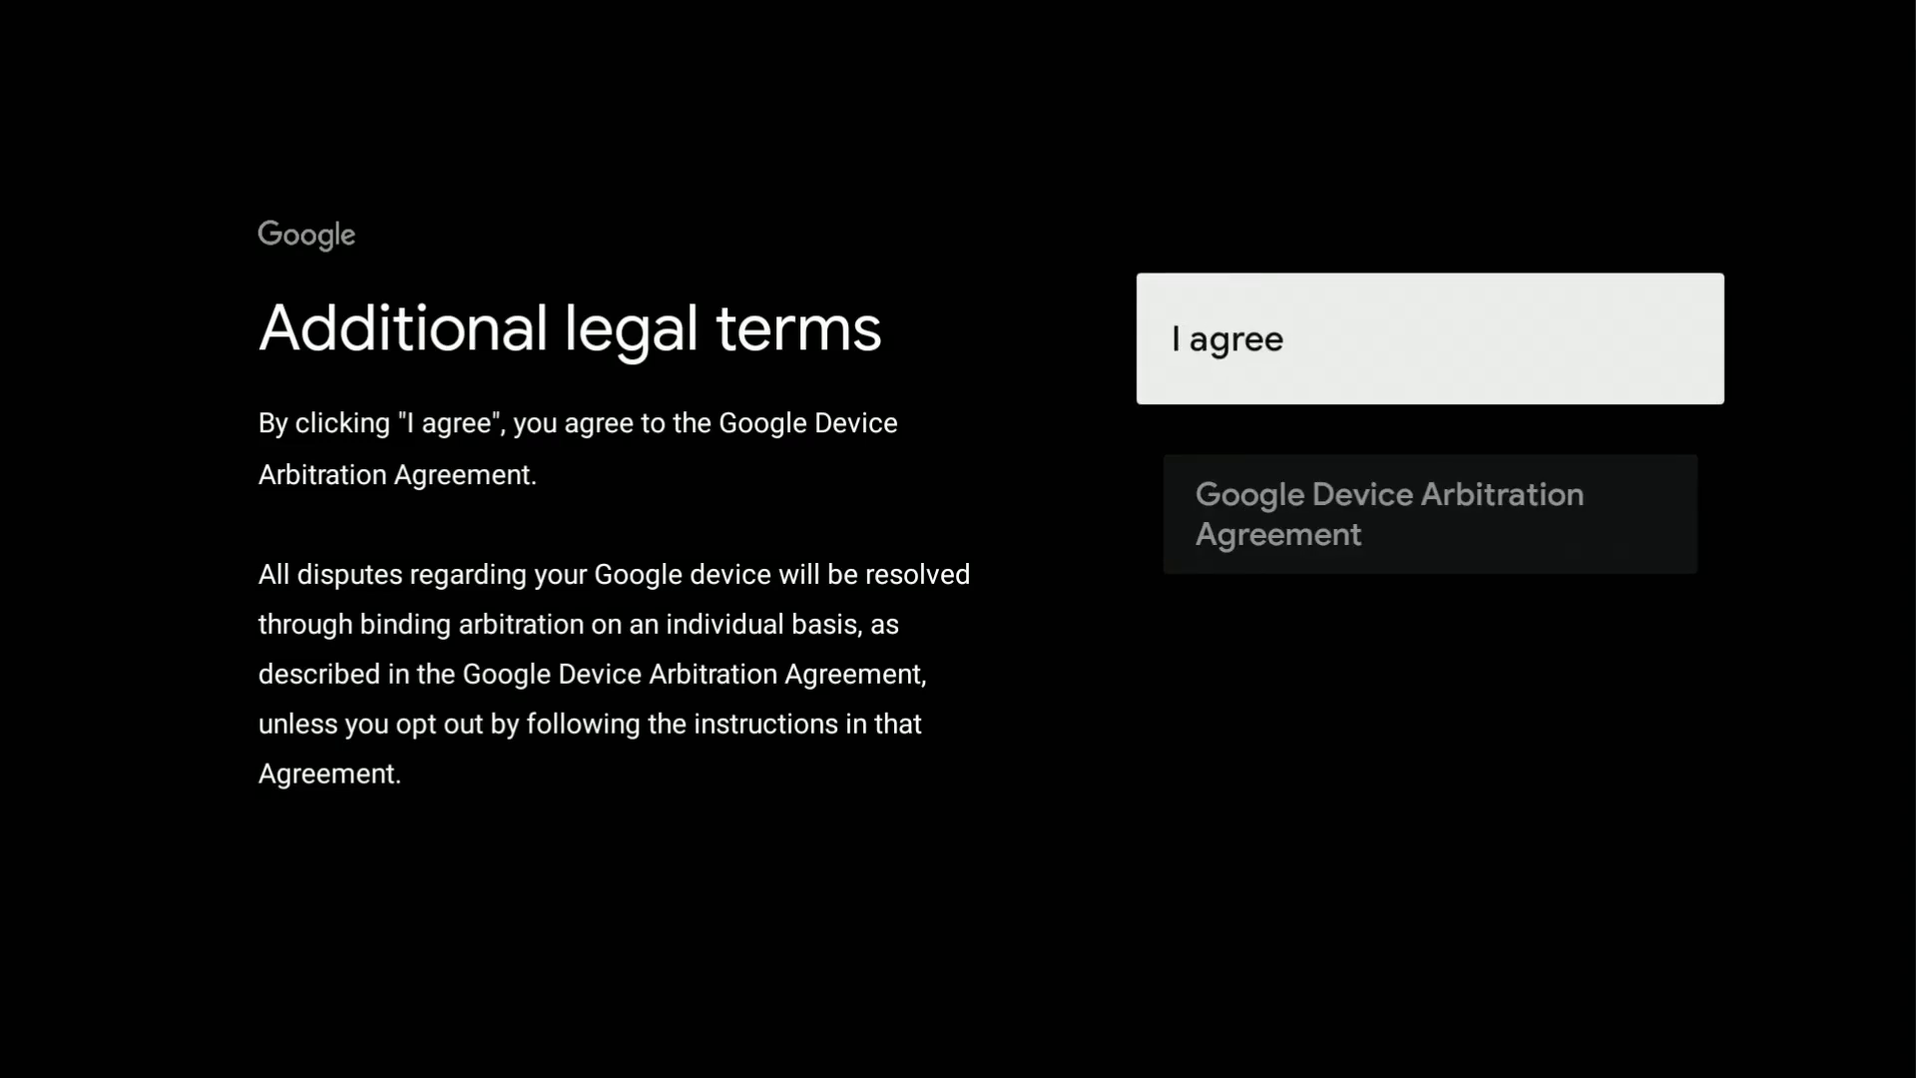
pyautogui.press('Return')
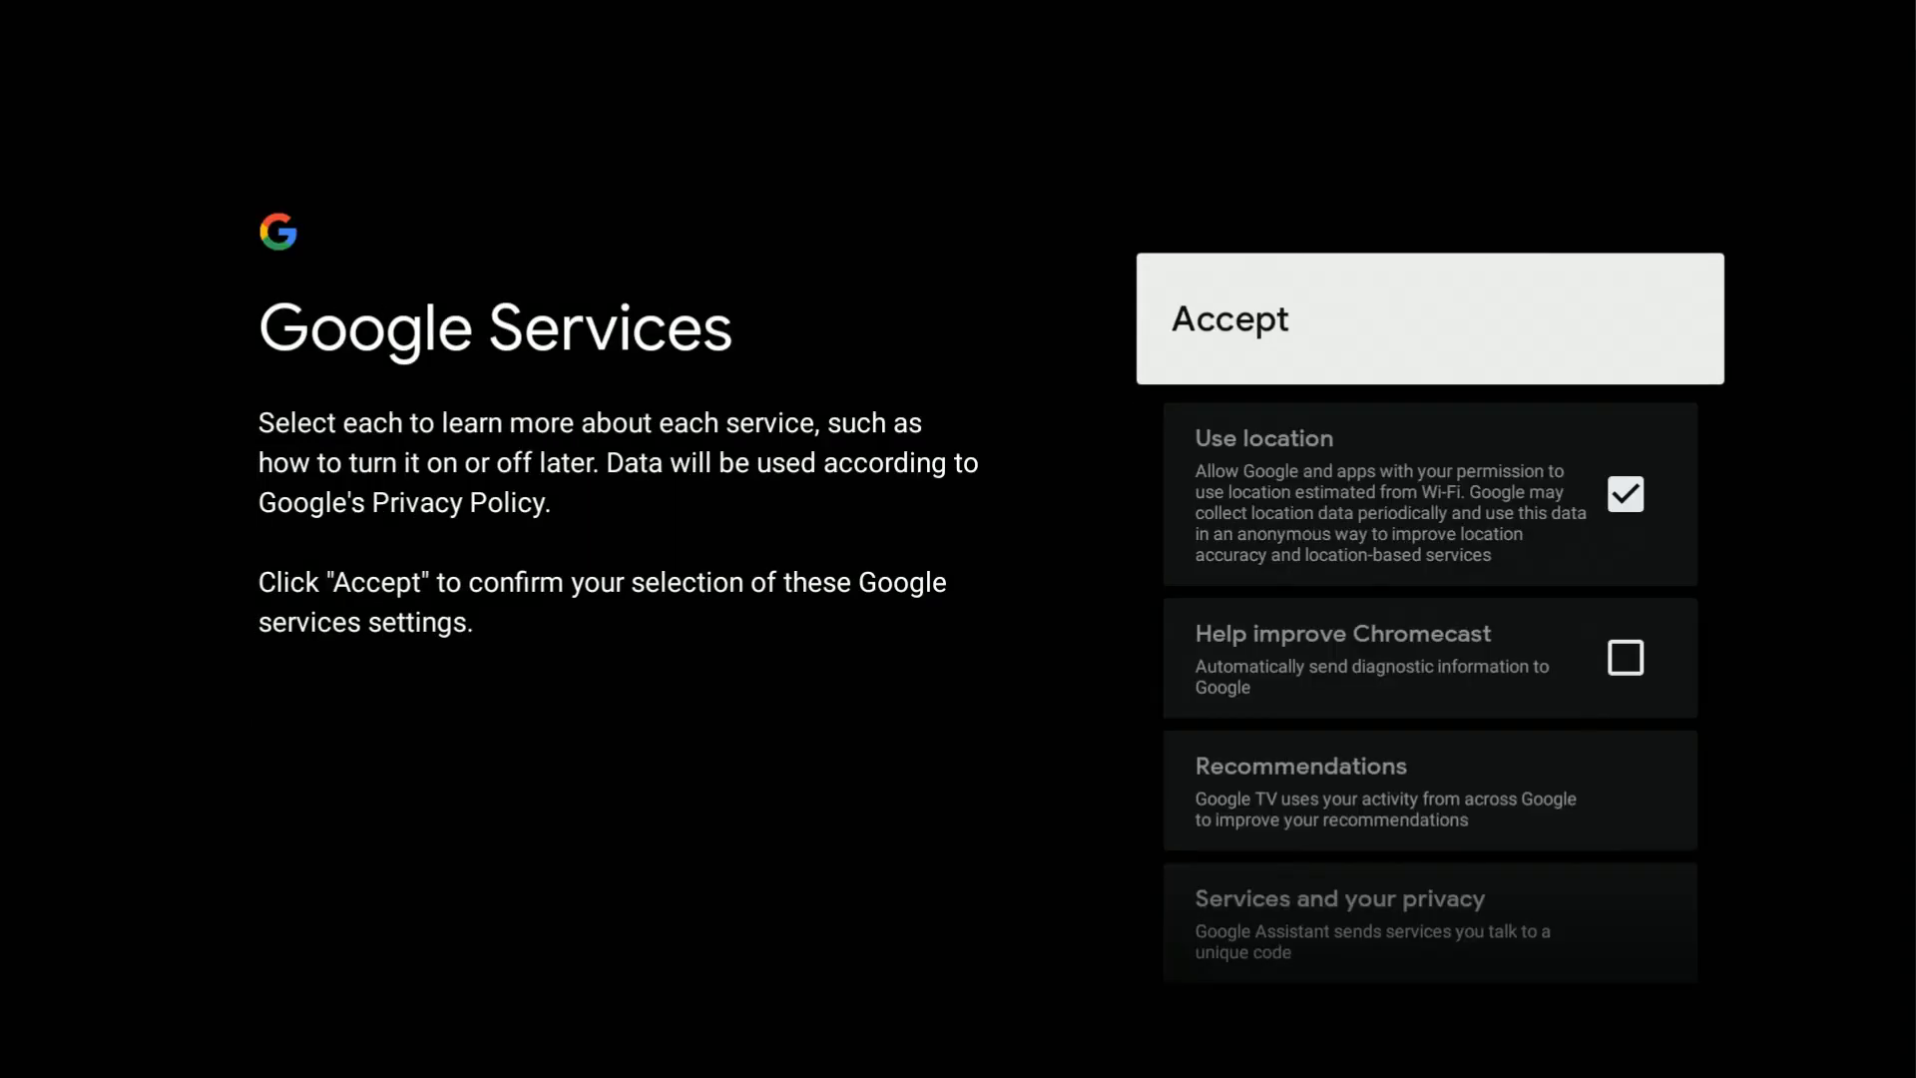
# Step: Review the Google Services options and accept them with location use on and Chromecast diagnostics off
pyautogui.press('Down')
pyautogui.press('Down')
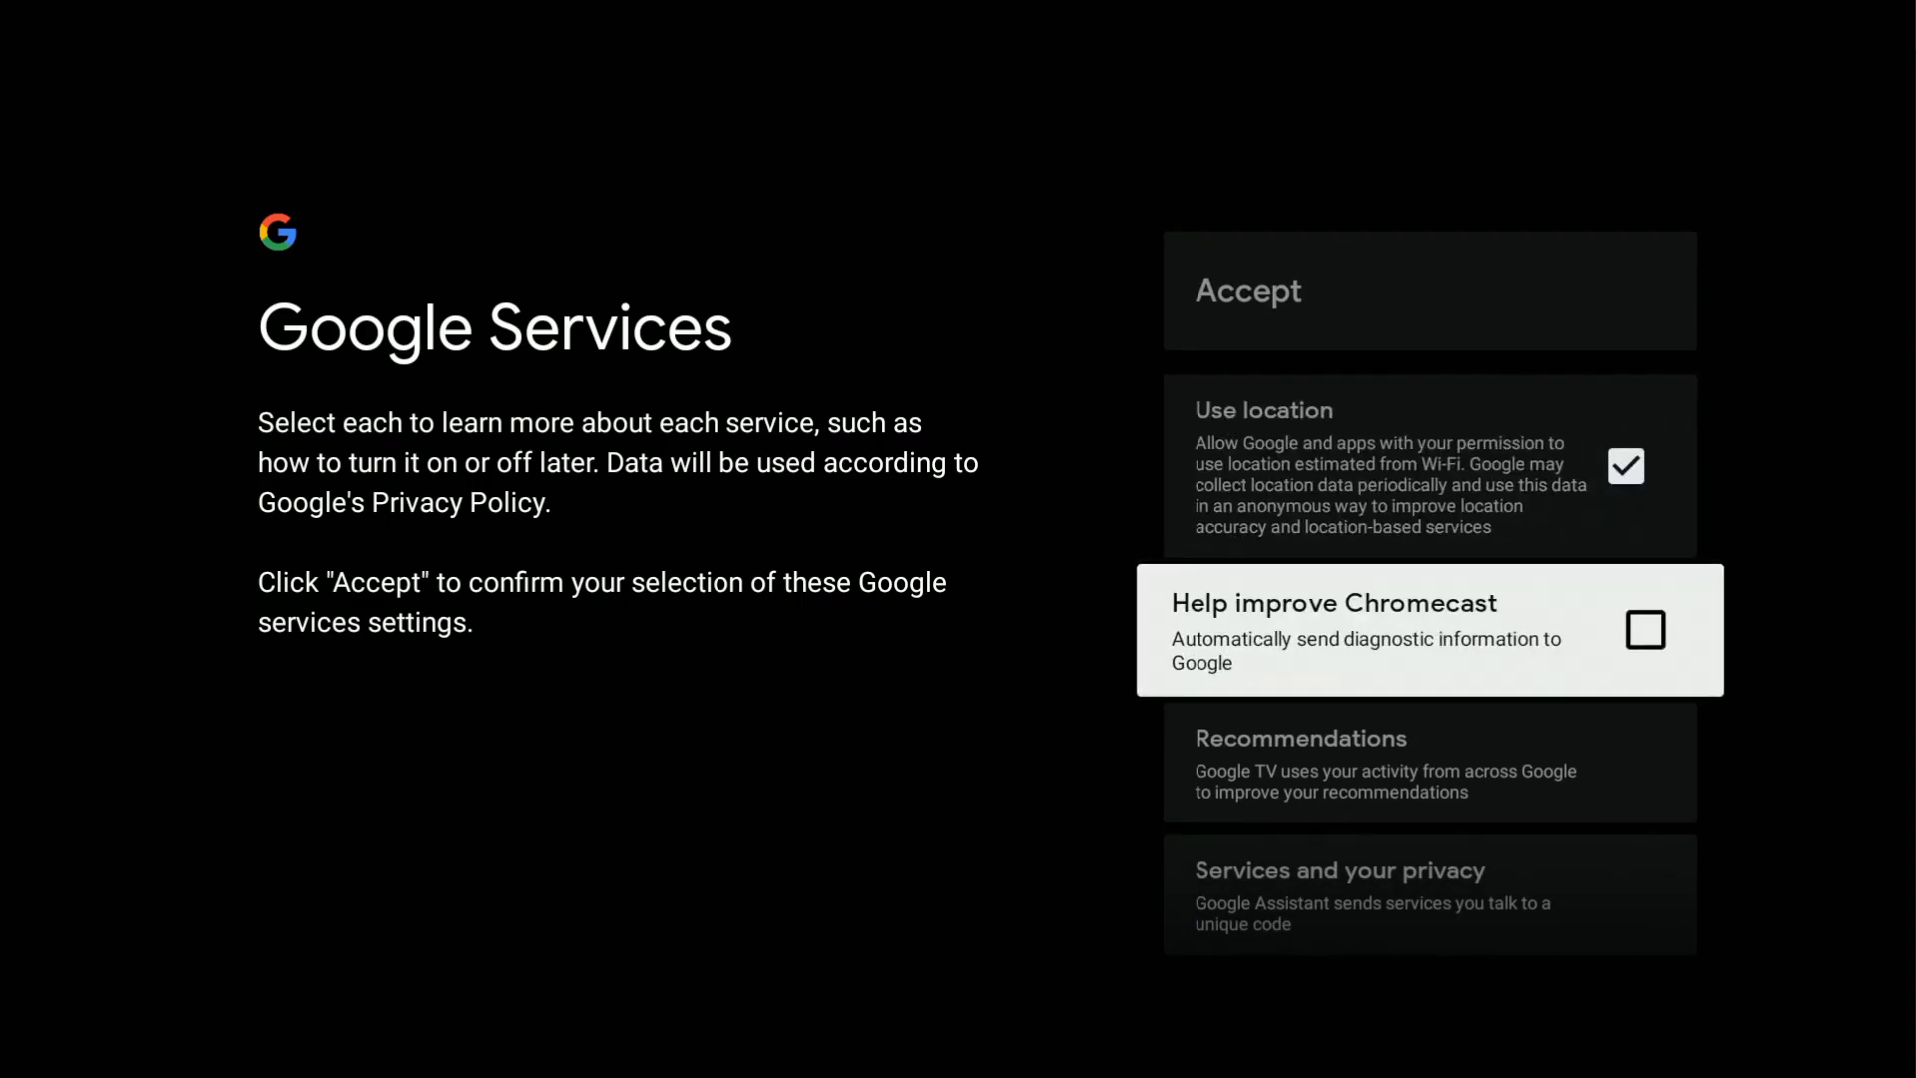
pyautogui.press('Down')
pyautogui.press('Up')
pyautogui.press('Up')
pyautogui.press('Up')
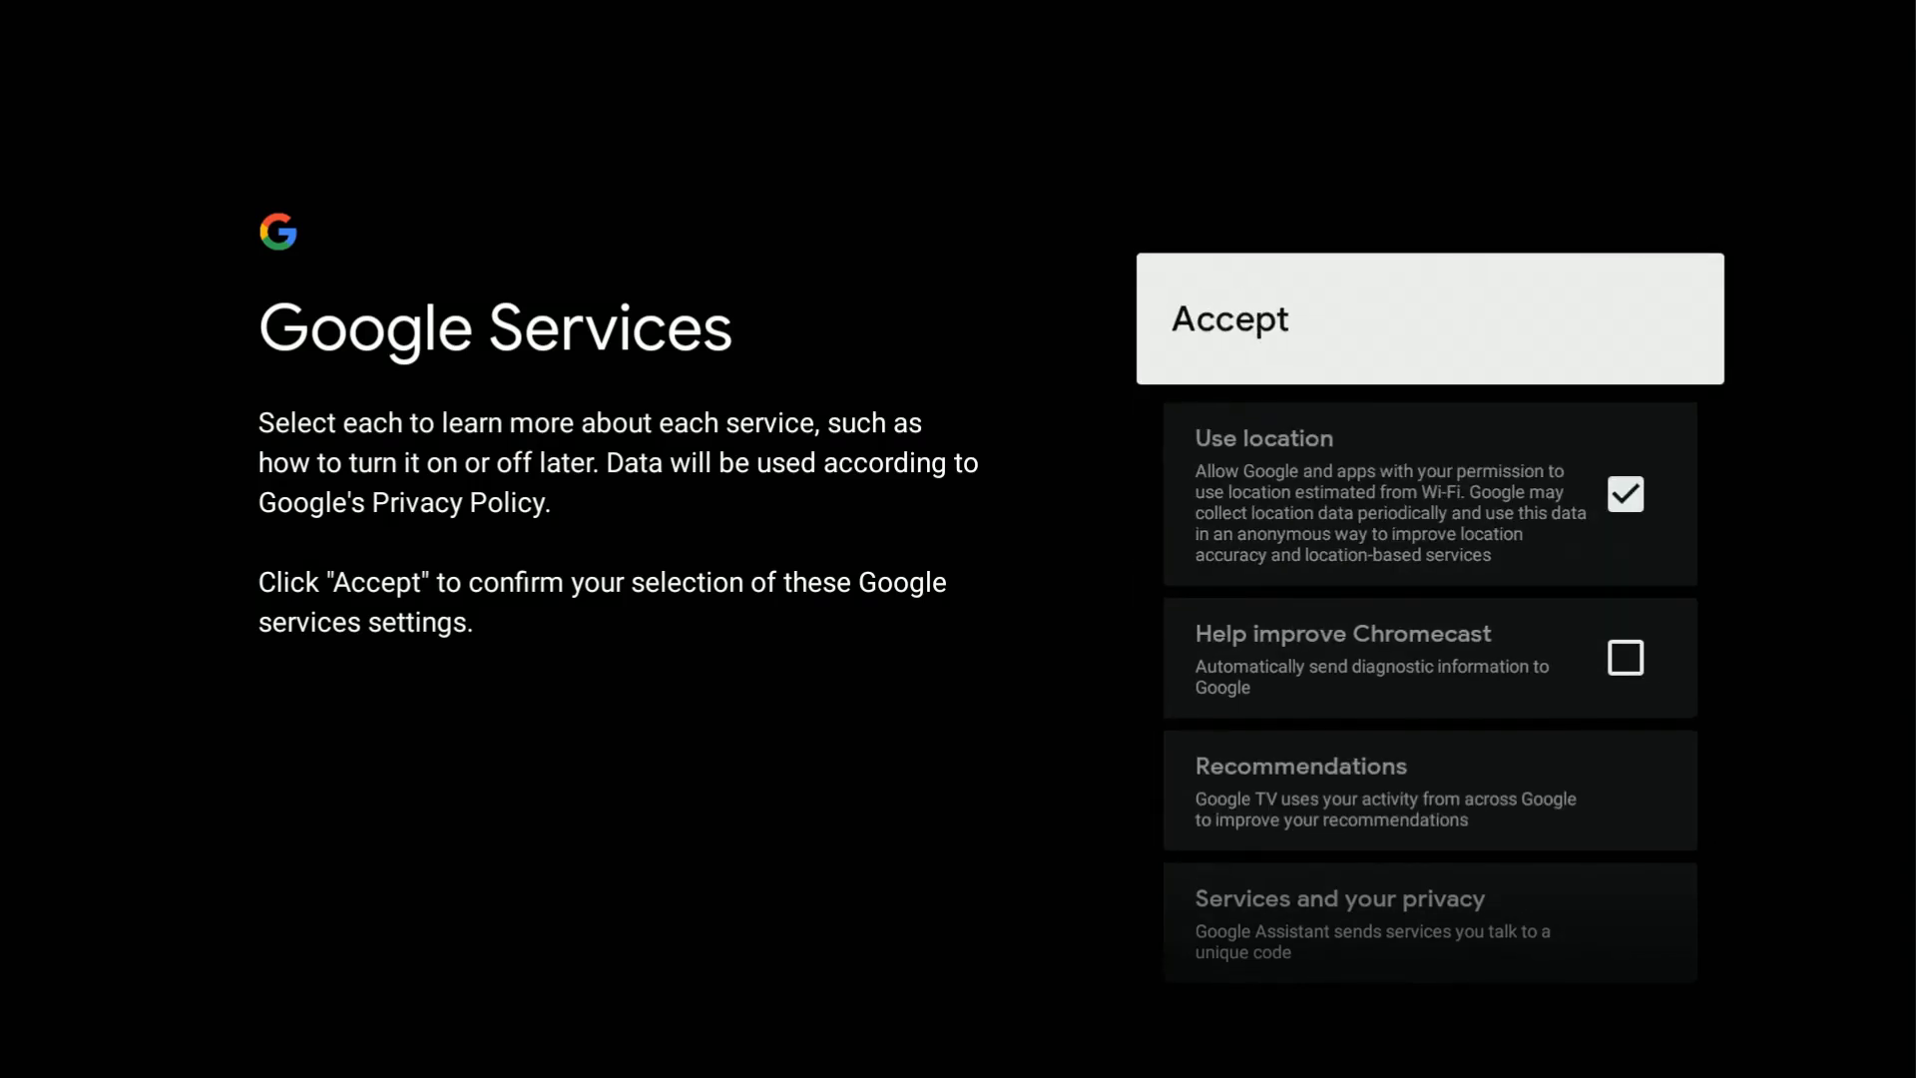
pyautogui.press('Return')
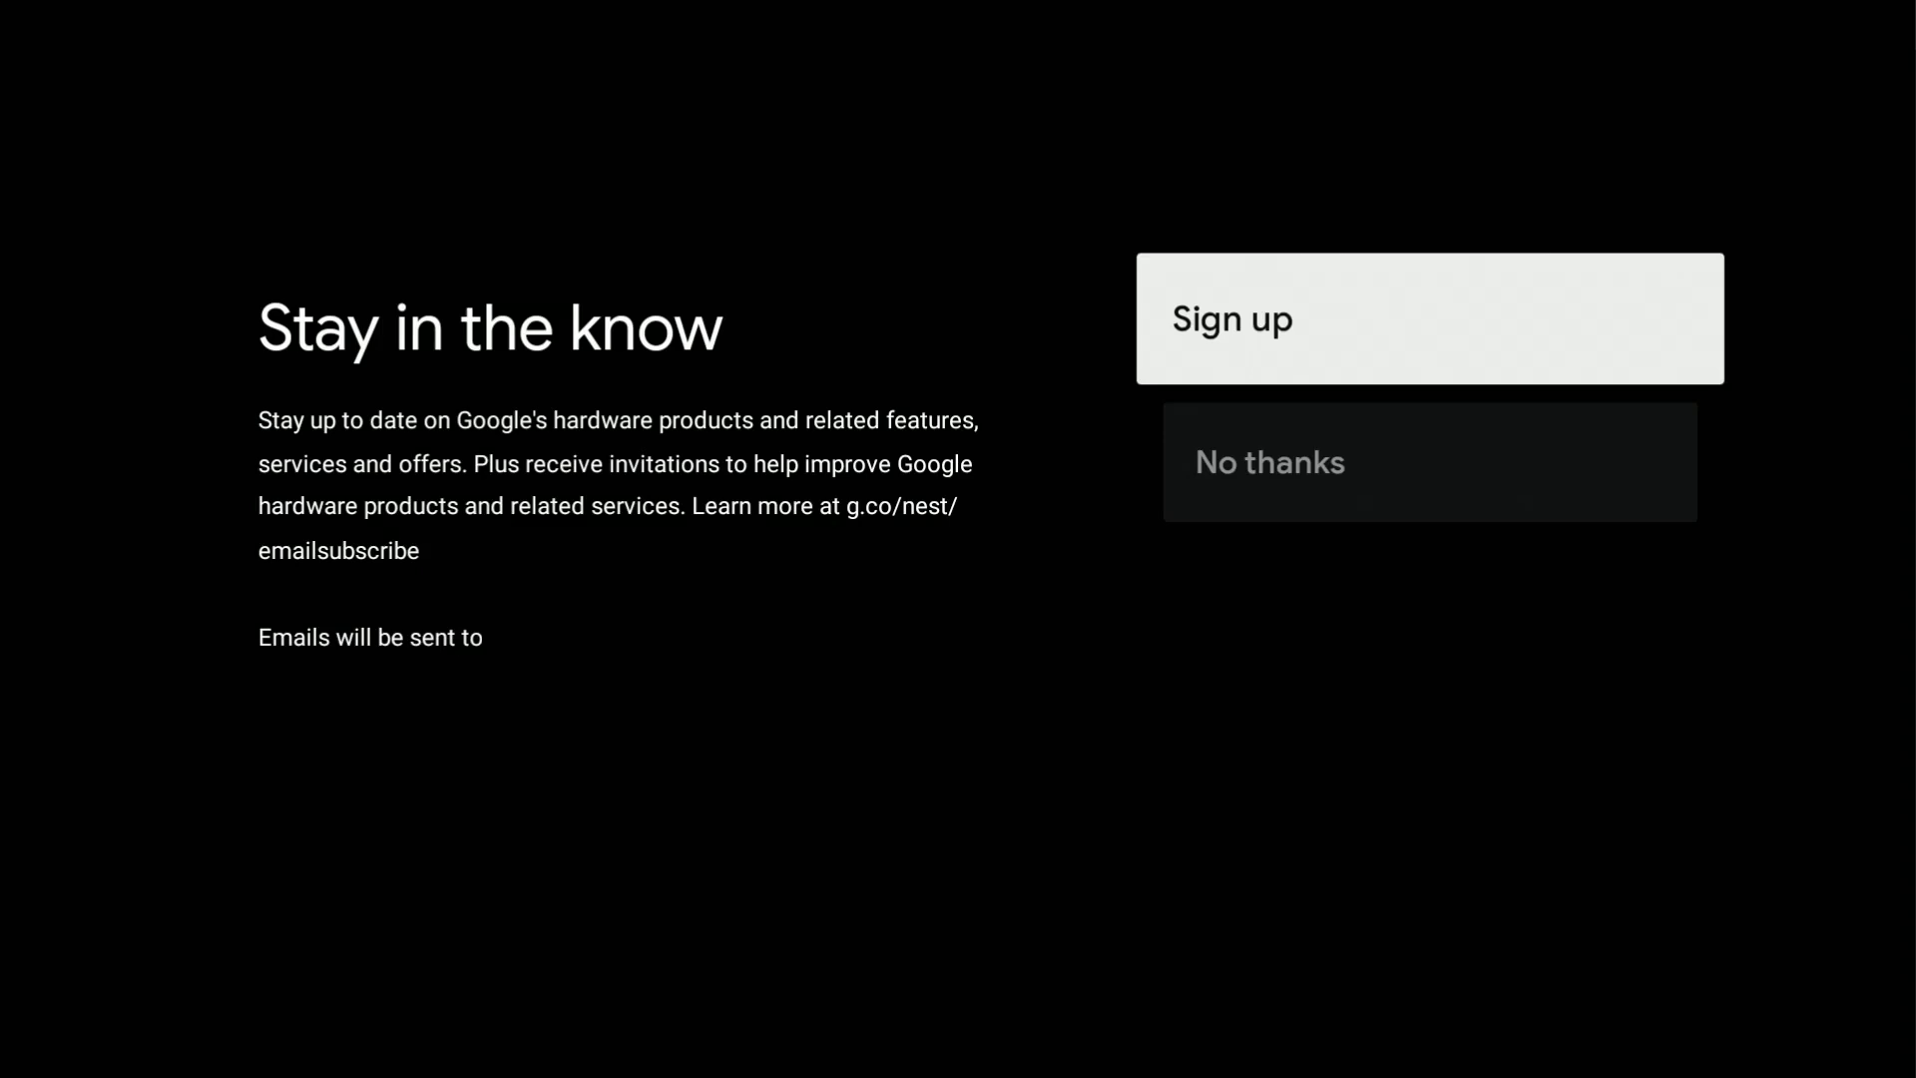
# Step: Decline Google's product emails and refuse Google Assistant permission to search across all TV apps
pyautogui.press('Down')
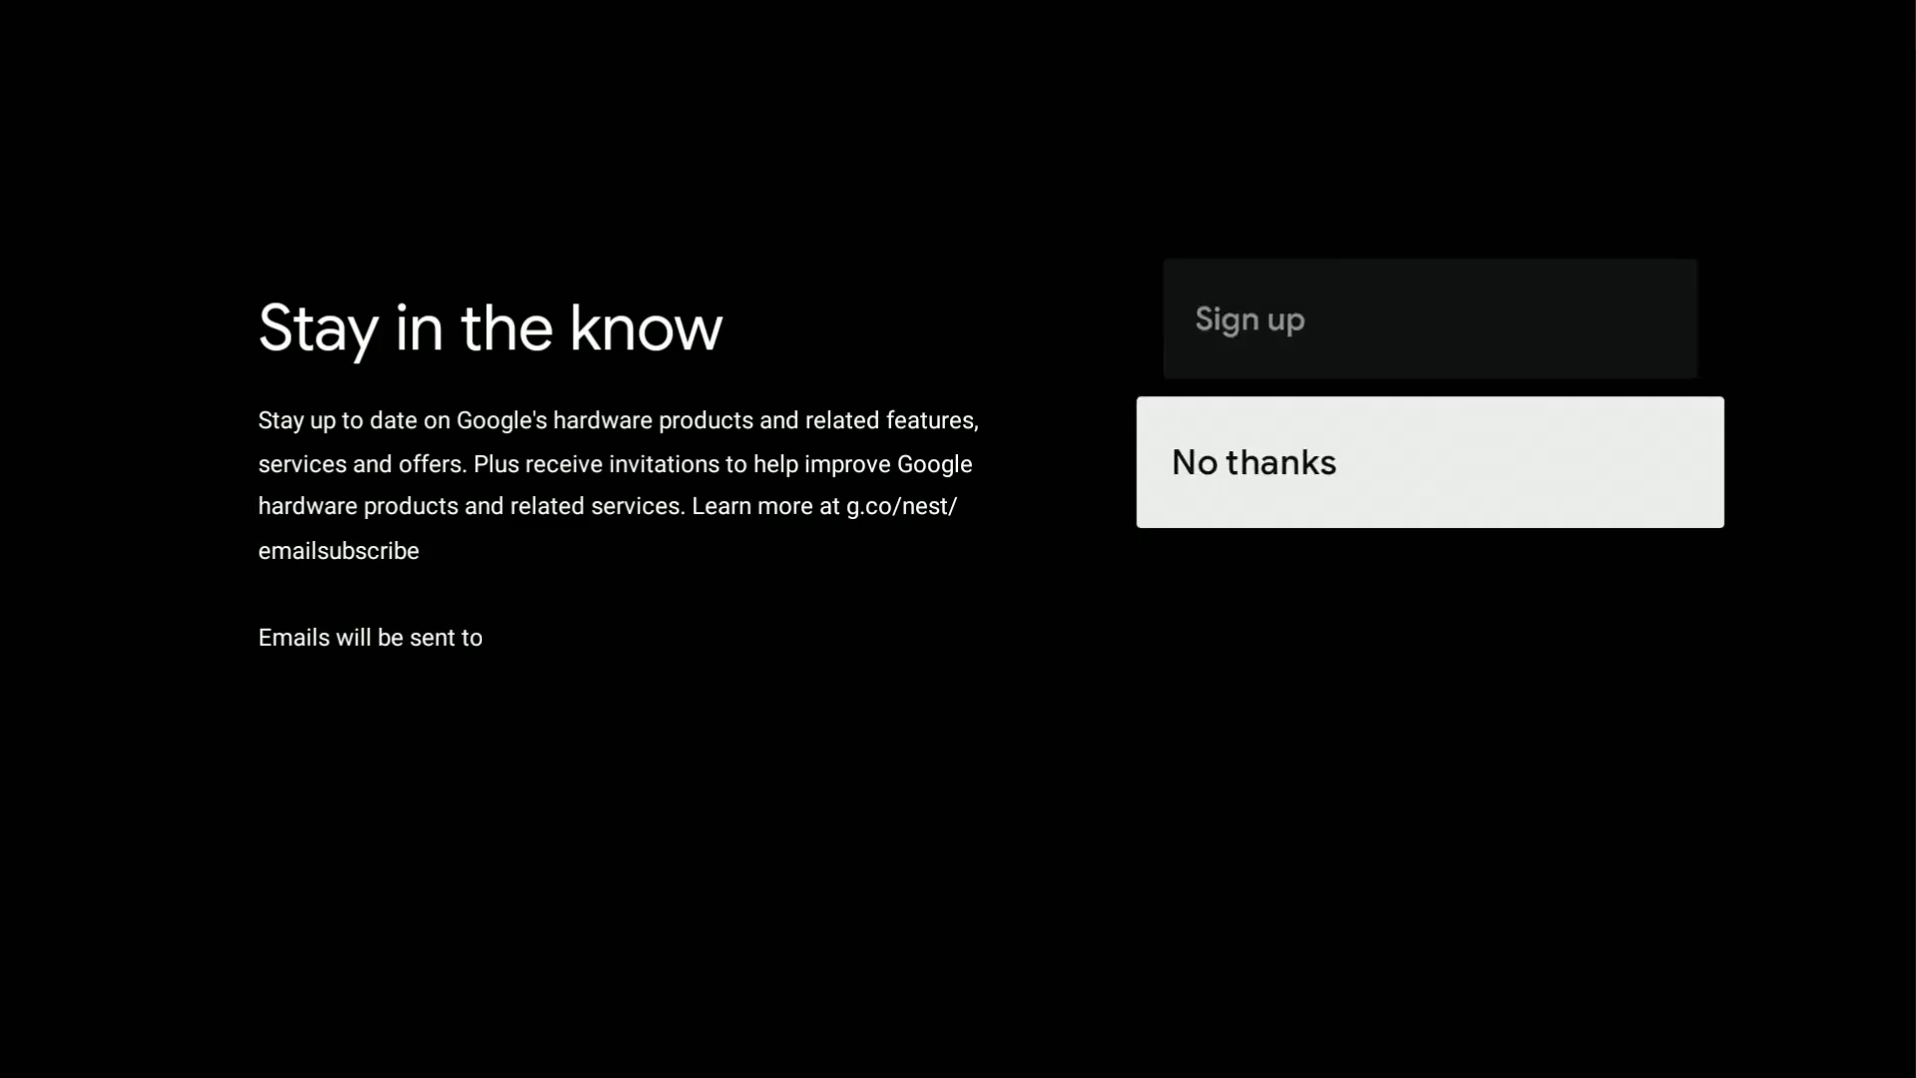
pyautogui.press('Return')
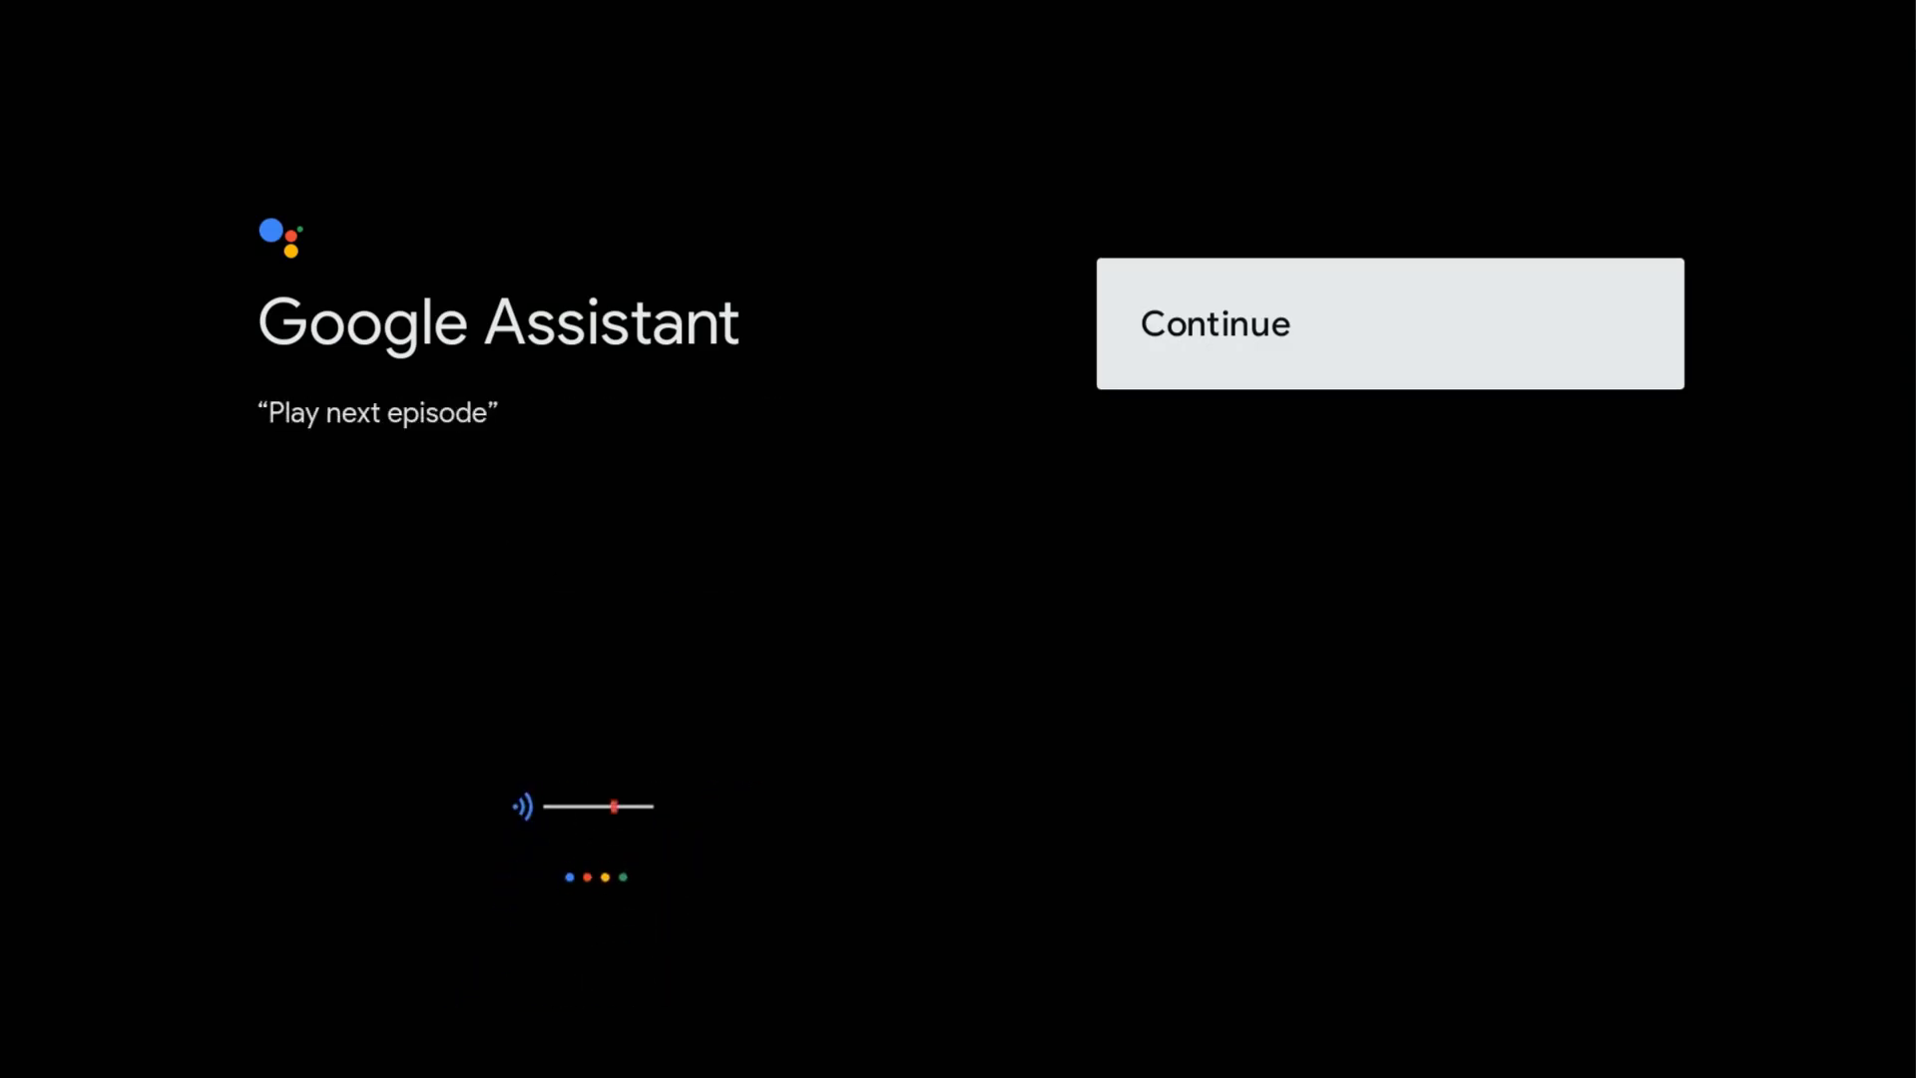
pyautogui.press('Return')
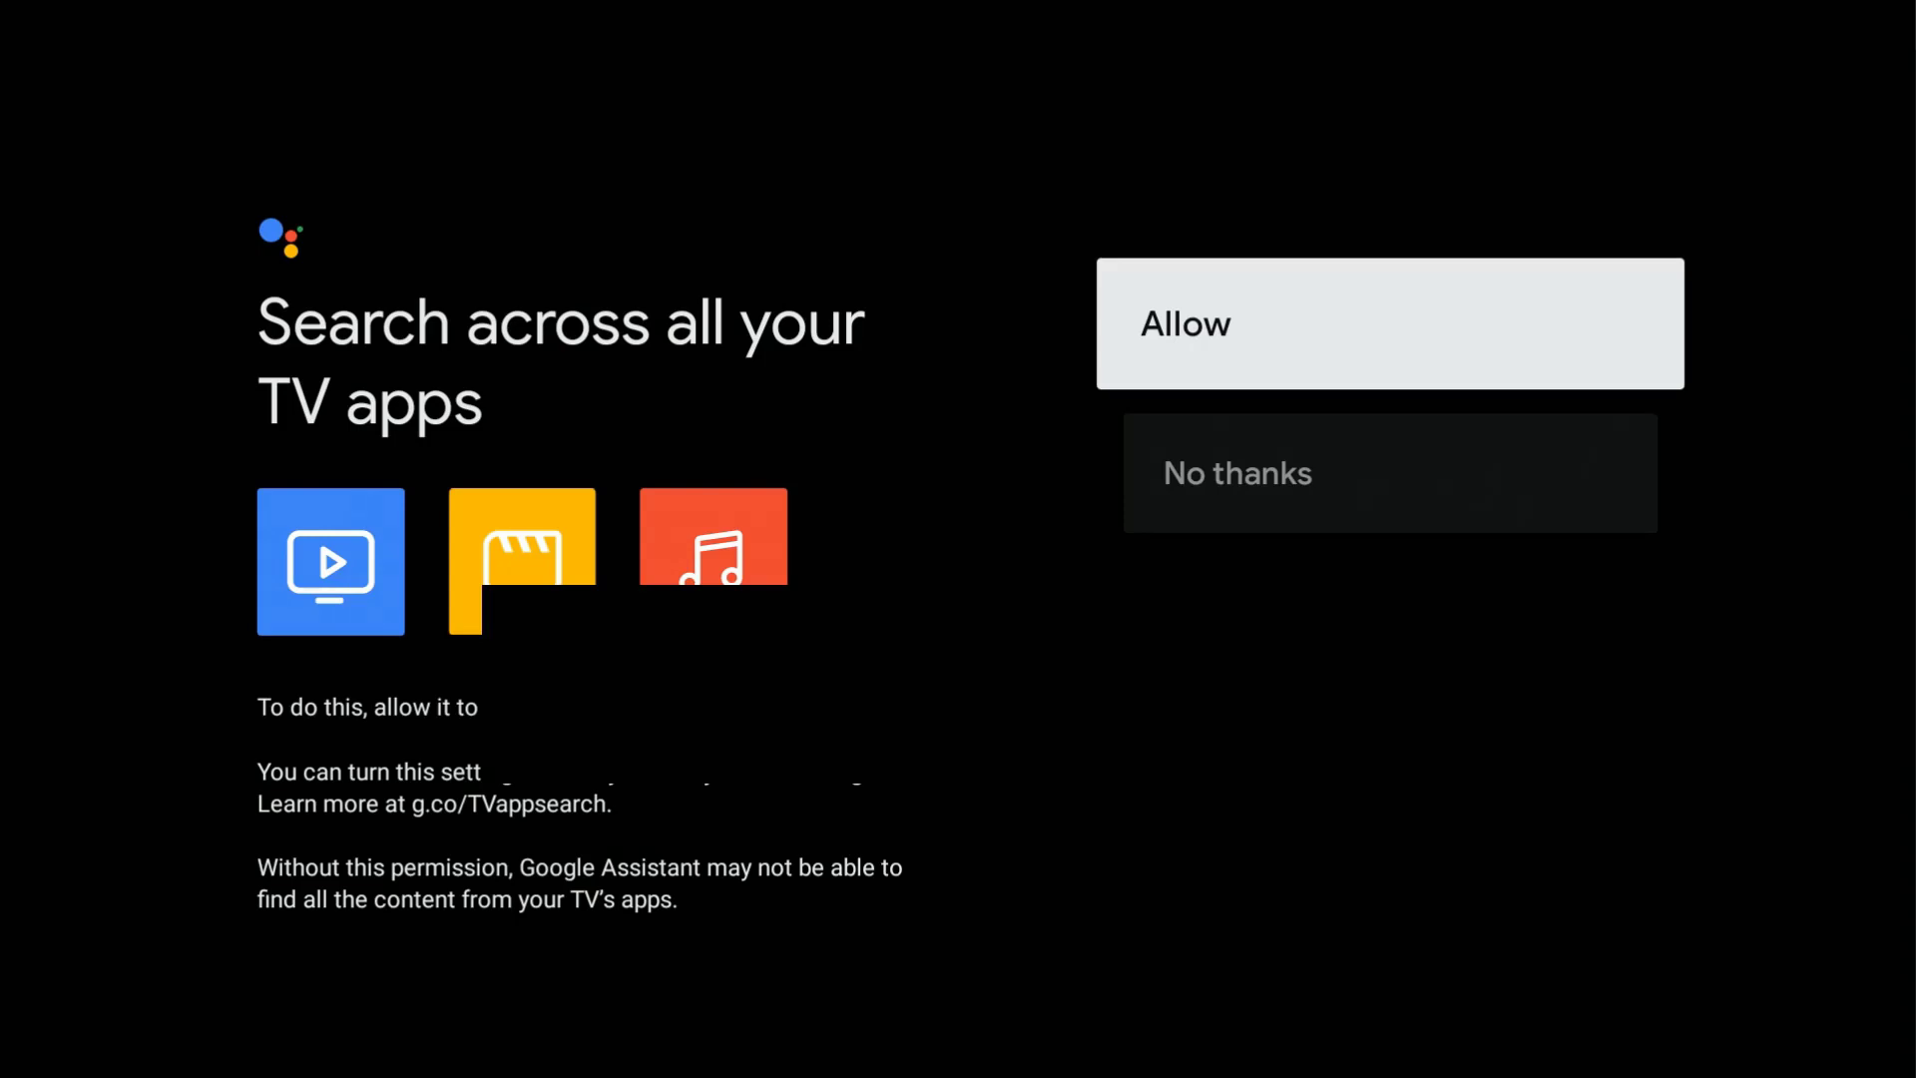
pyautogui.press('Down')
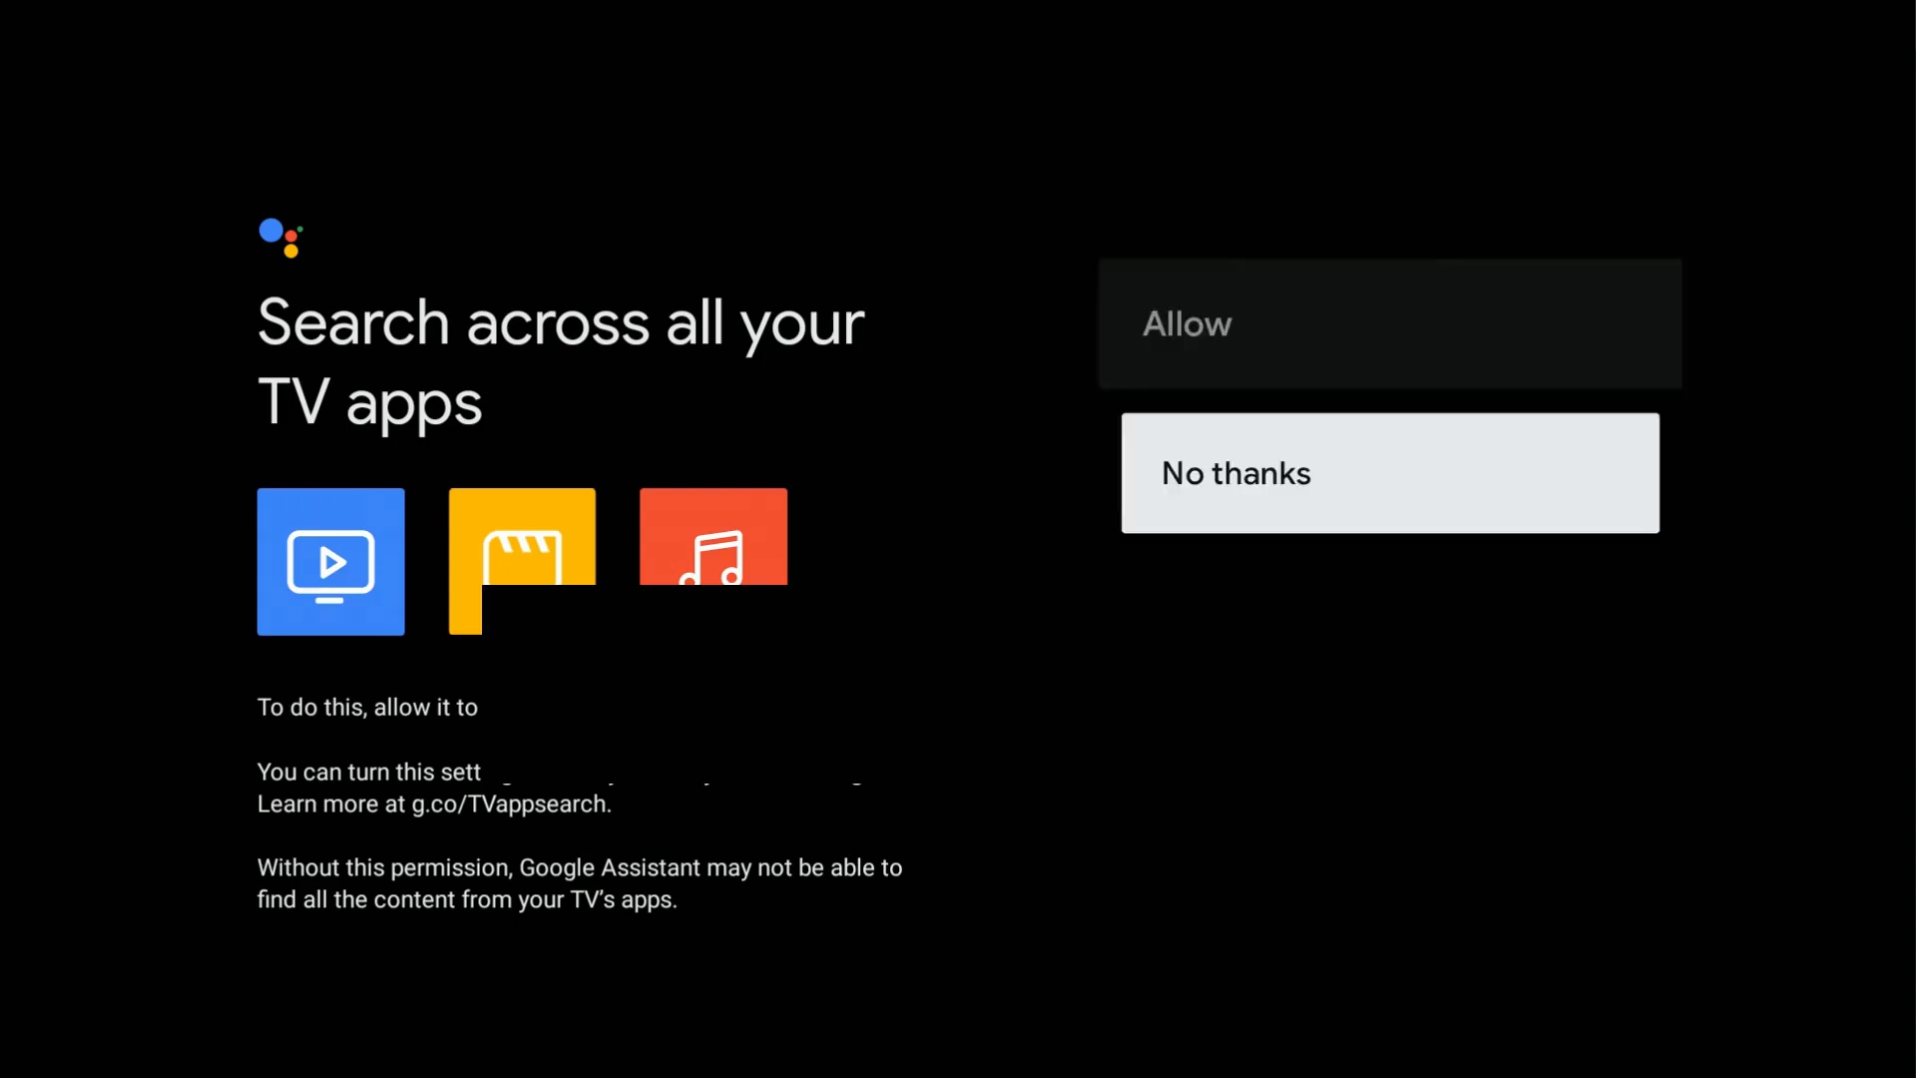
pyautogui.press('Return')
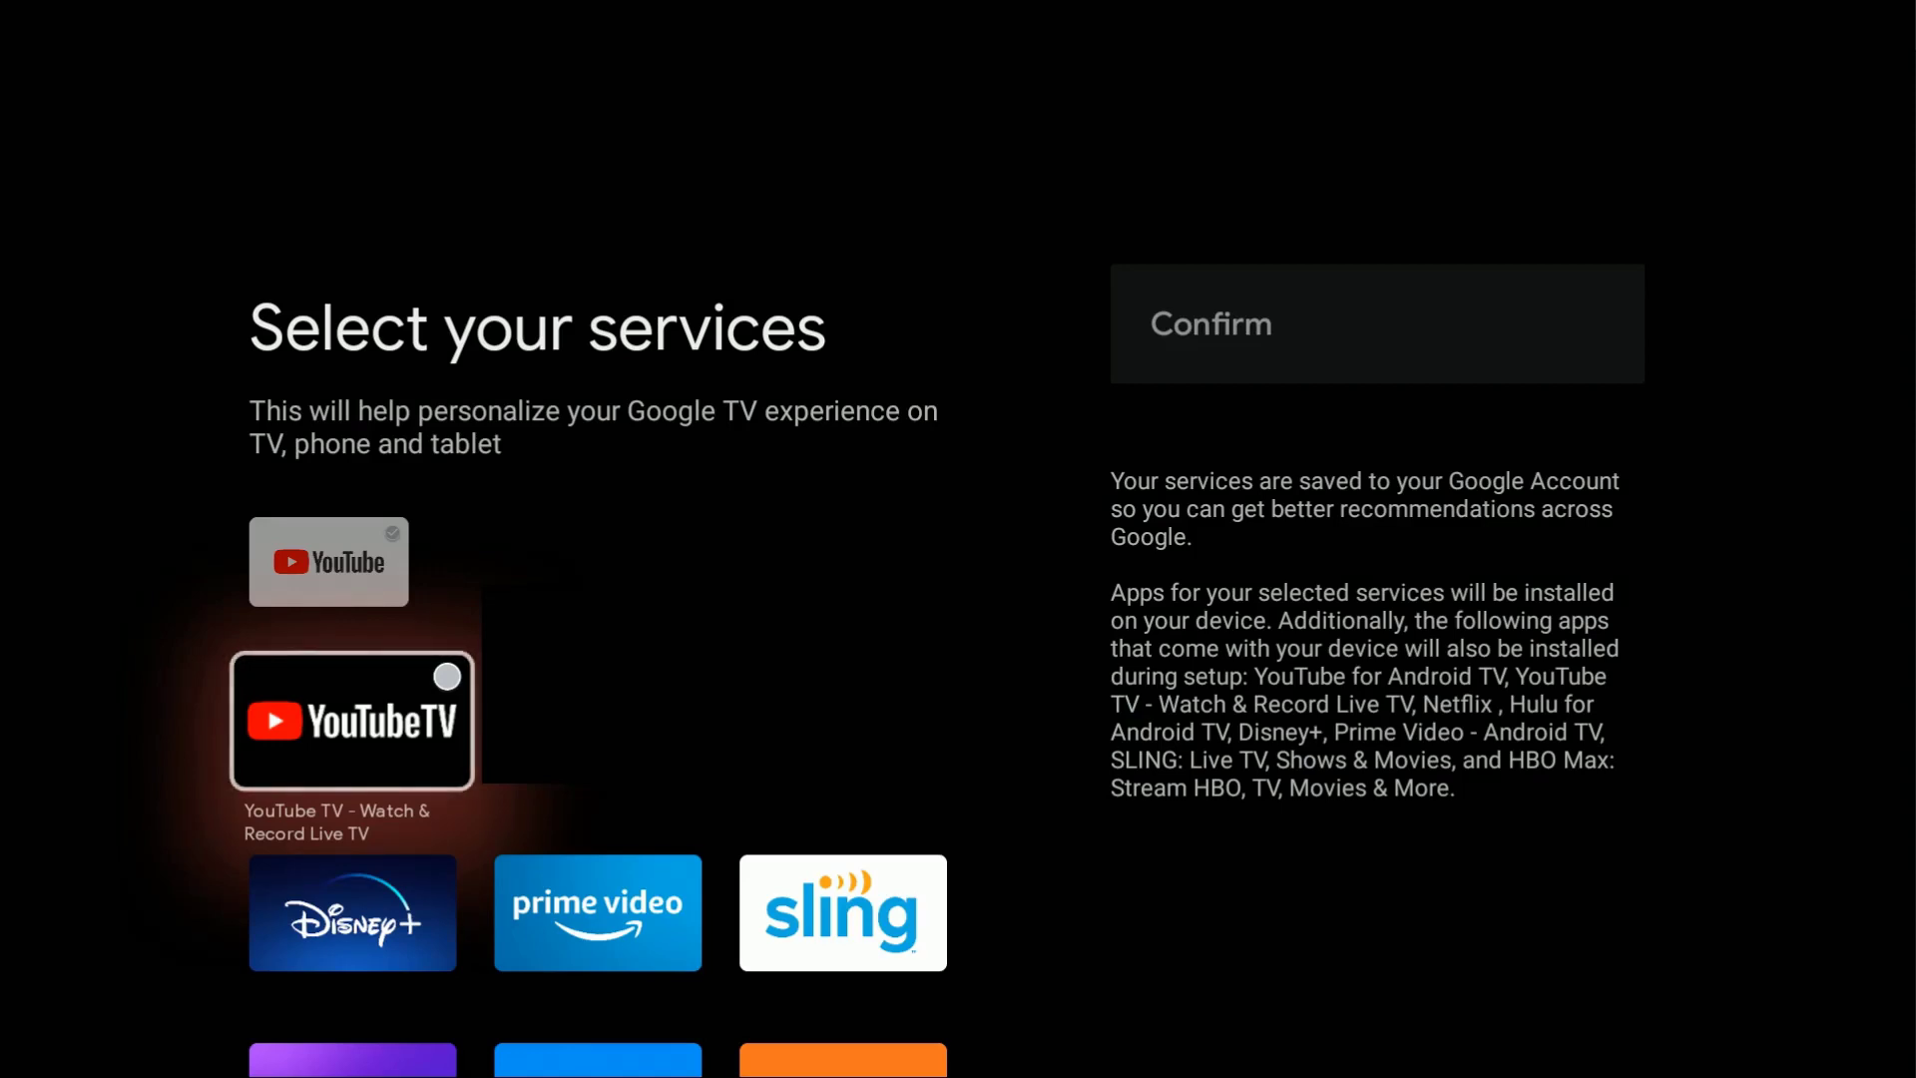
# Step: Look through the list of streaming services offered for installation down to its last row
pyautogui.press('Right')
pyautogui.press('Right')
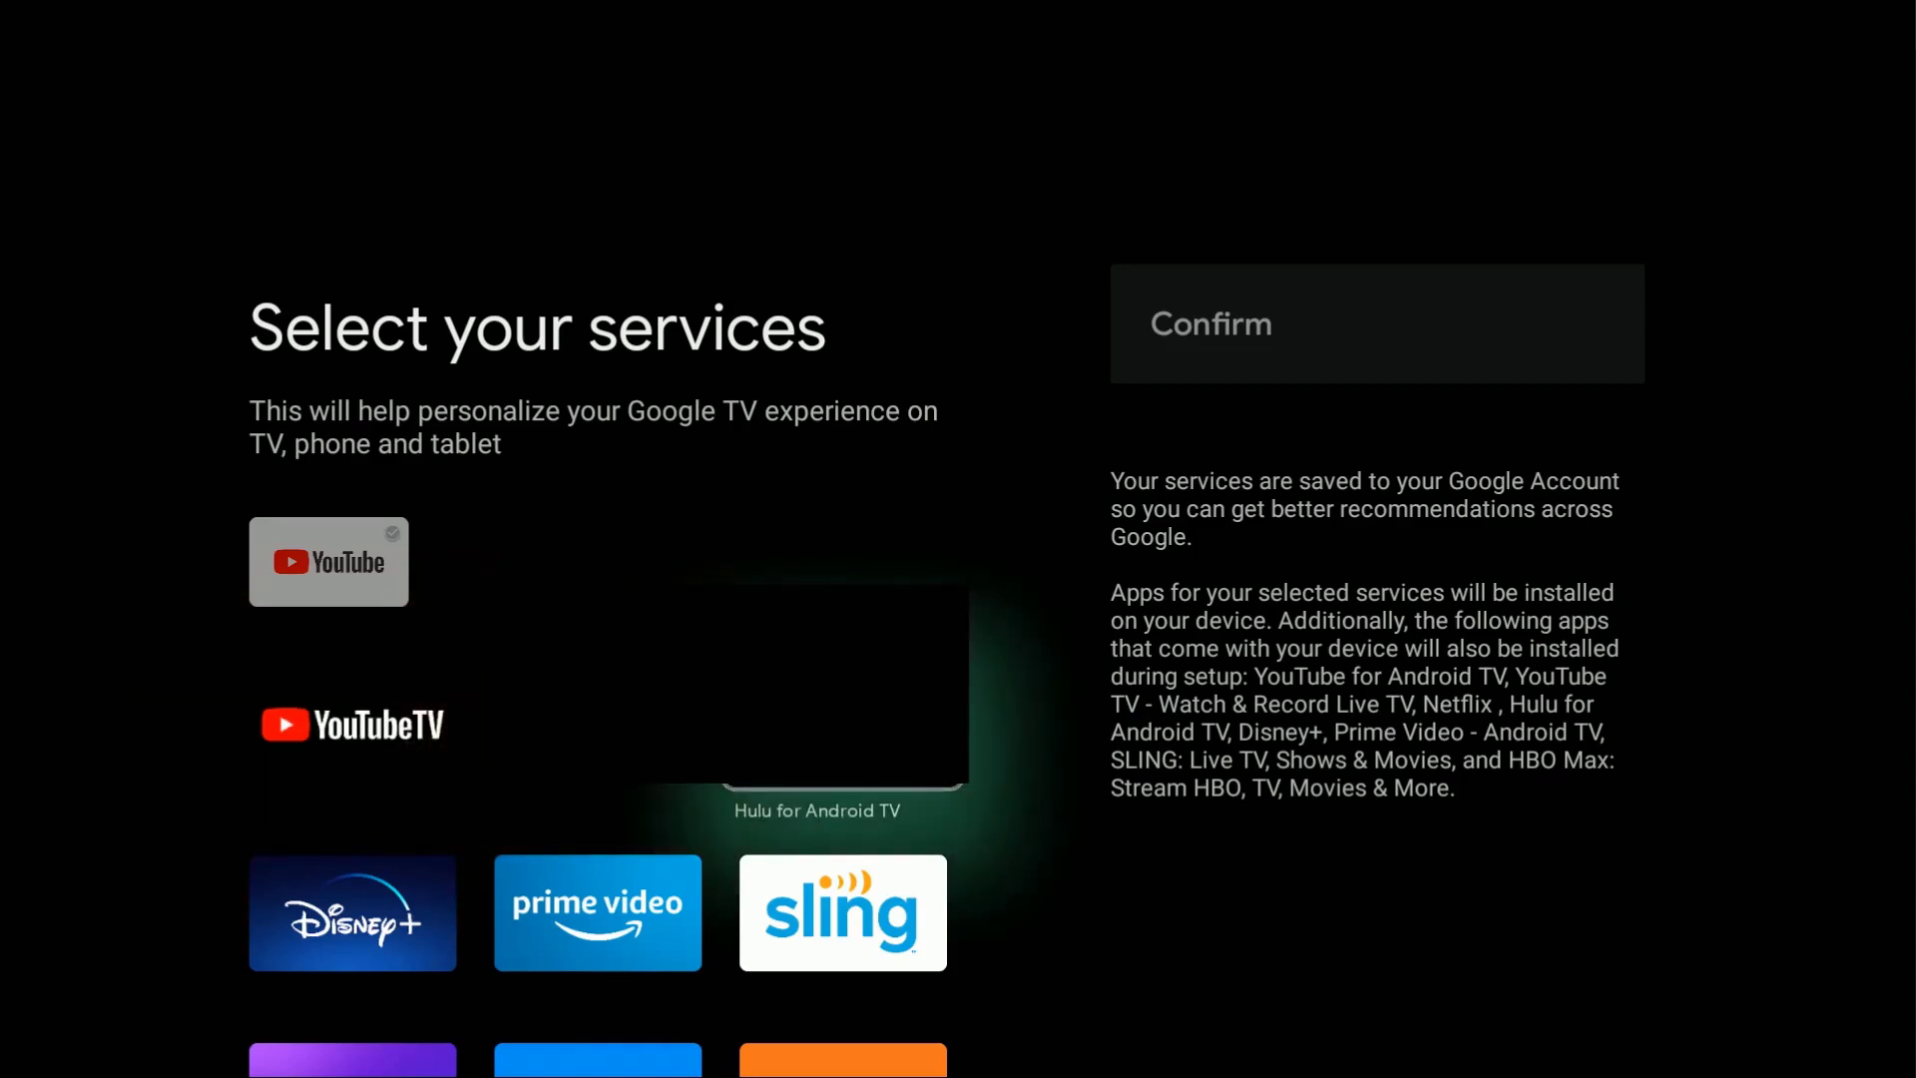
pyautogui.press('Left')
pyautogui.press('Down')
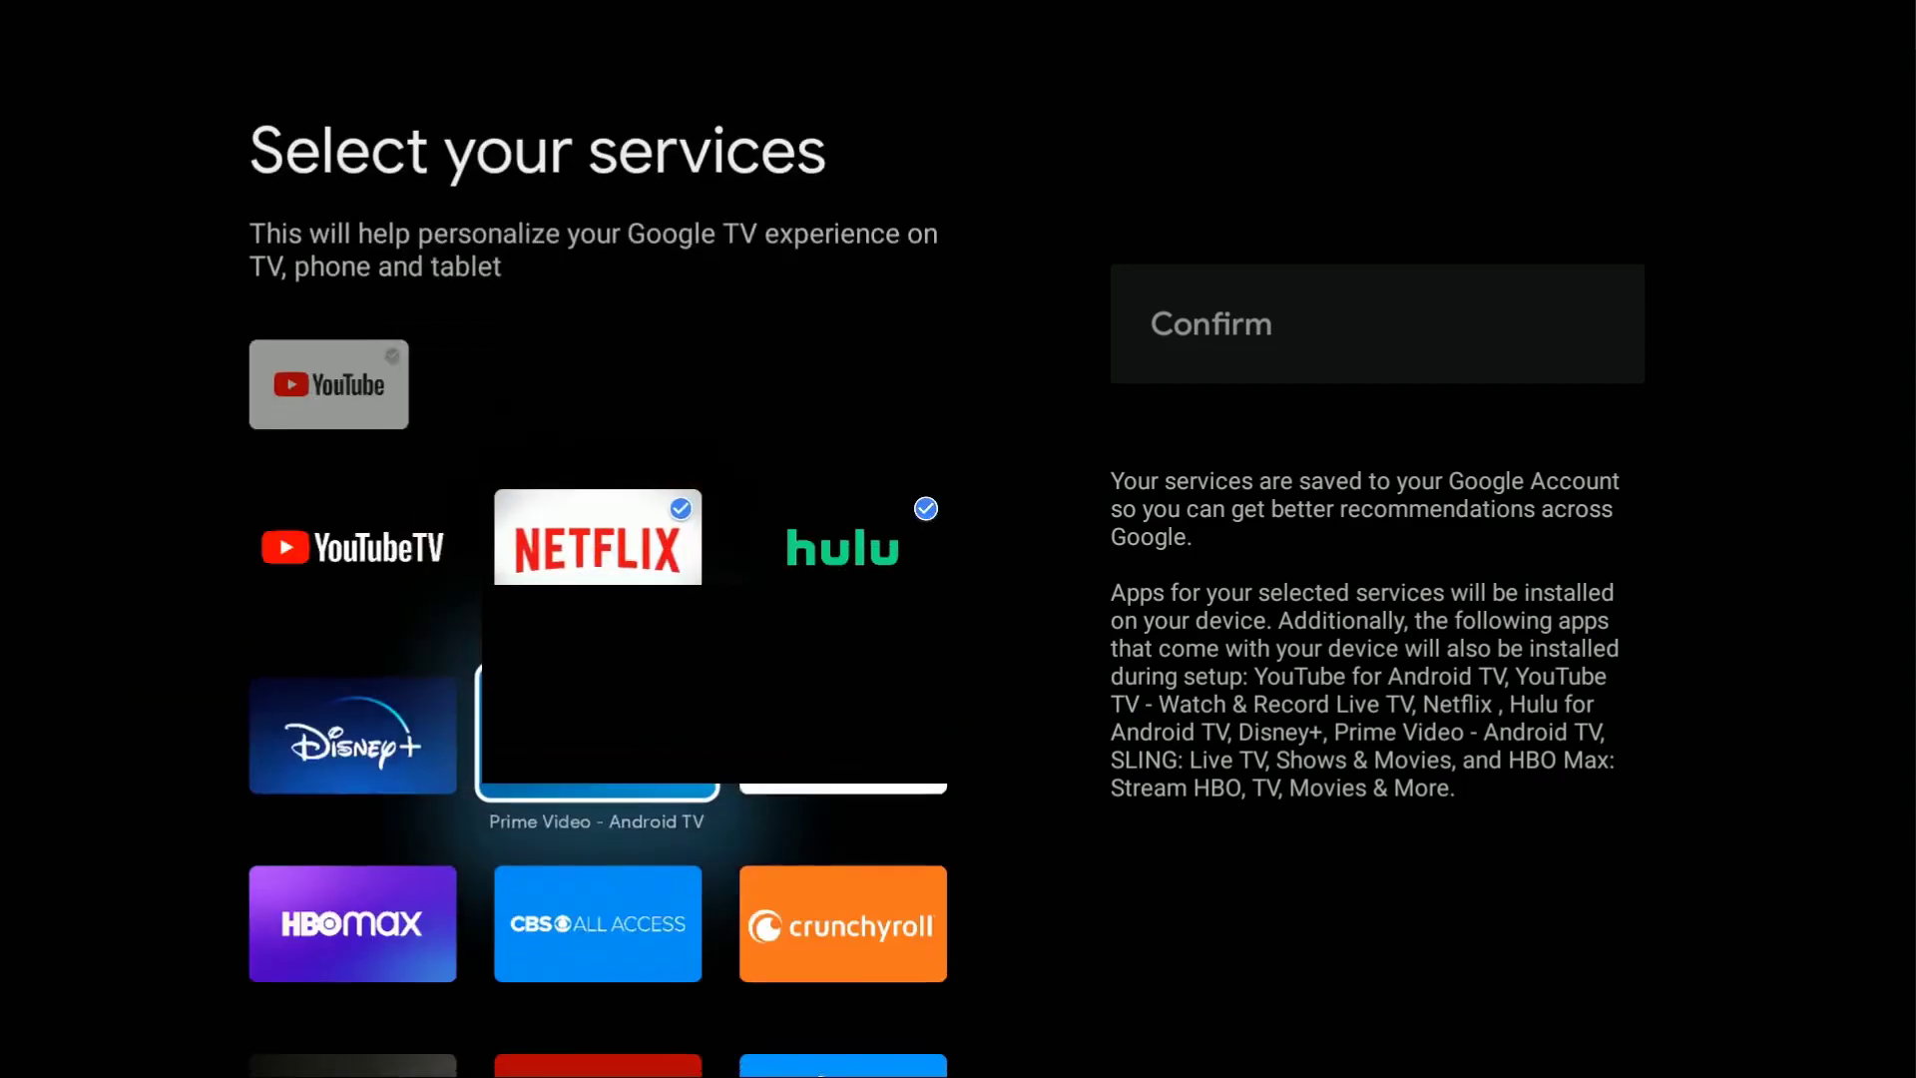
pyautogui.press('Down')
pyautogui.press('Down')
pyautogui.press('Down')
pyautogui.press('Down')
pyautogui.press('Down')
pyautogui.press('Up')
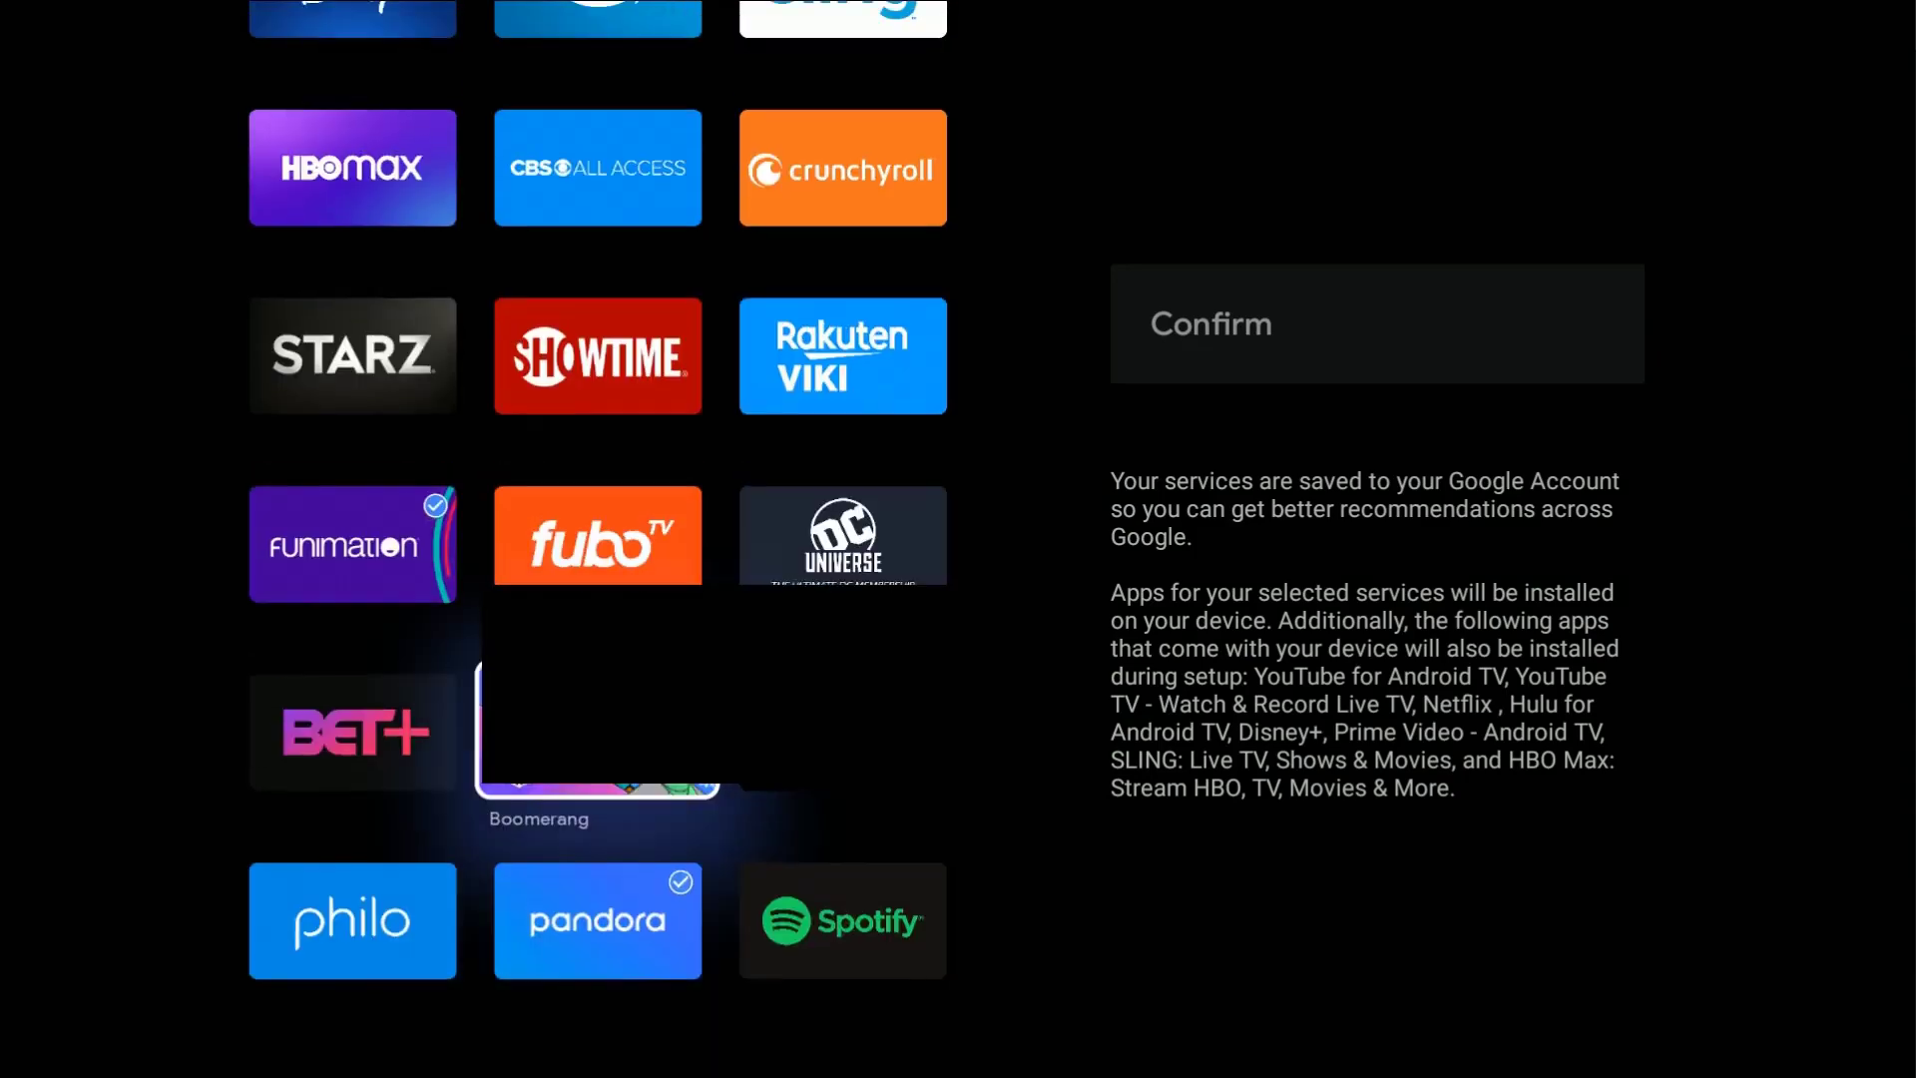
# Step: Add HBO Max to the selected services and confirm the selection
pyautogui.press('Up')
pyautogui.press('Up')
pyautogui.press('Up')
pyautogui.press('Left')
pyautogui.press('Return')
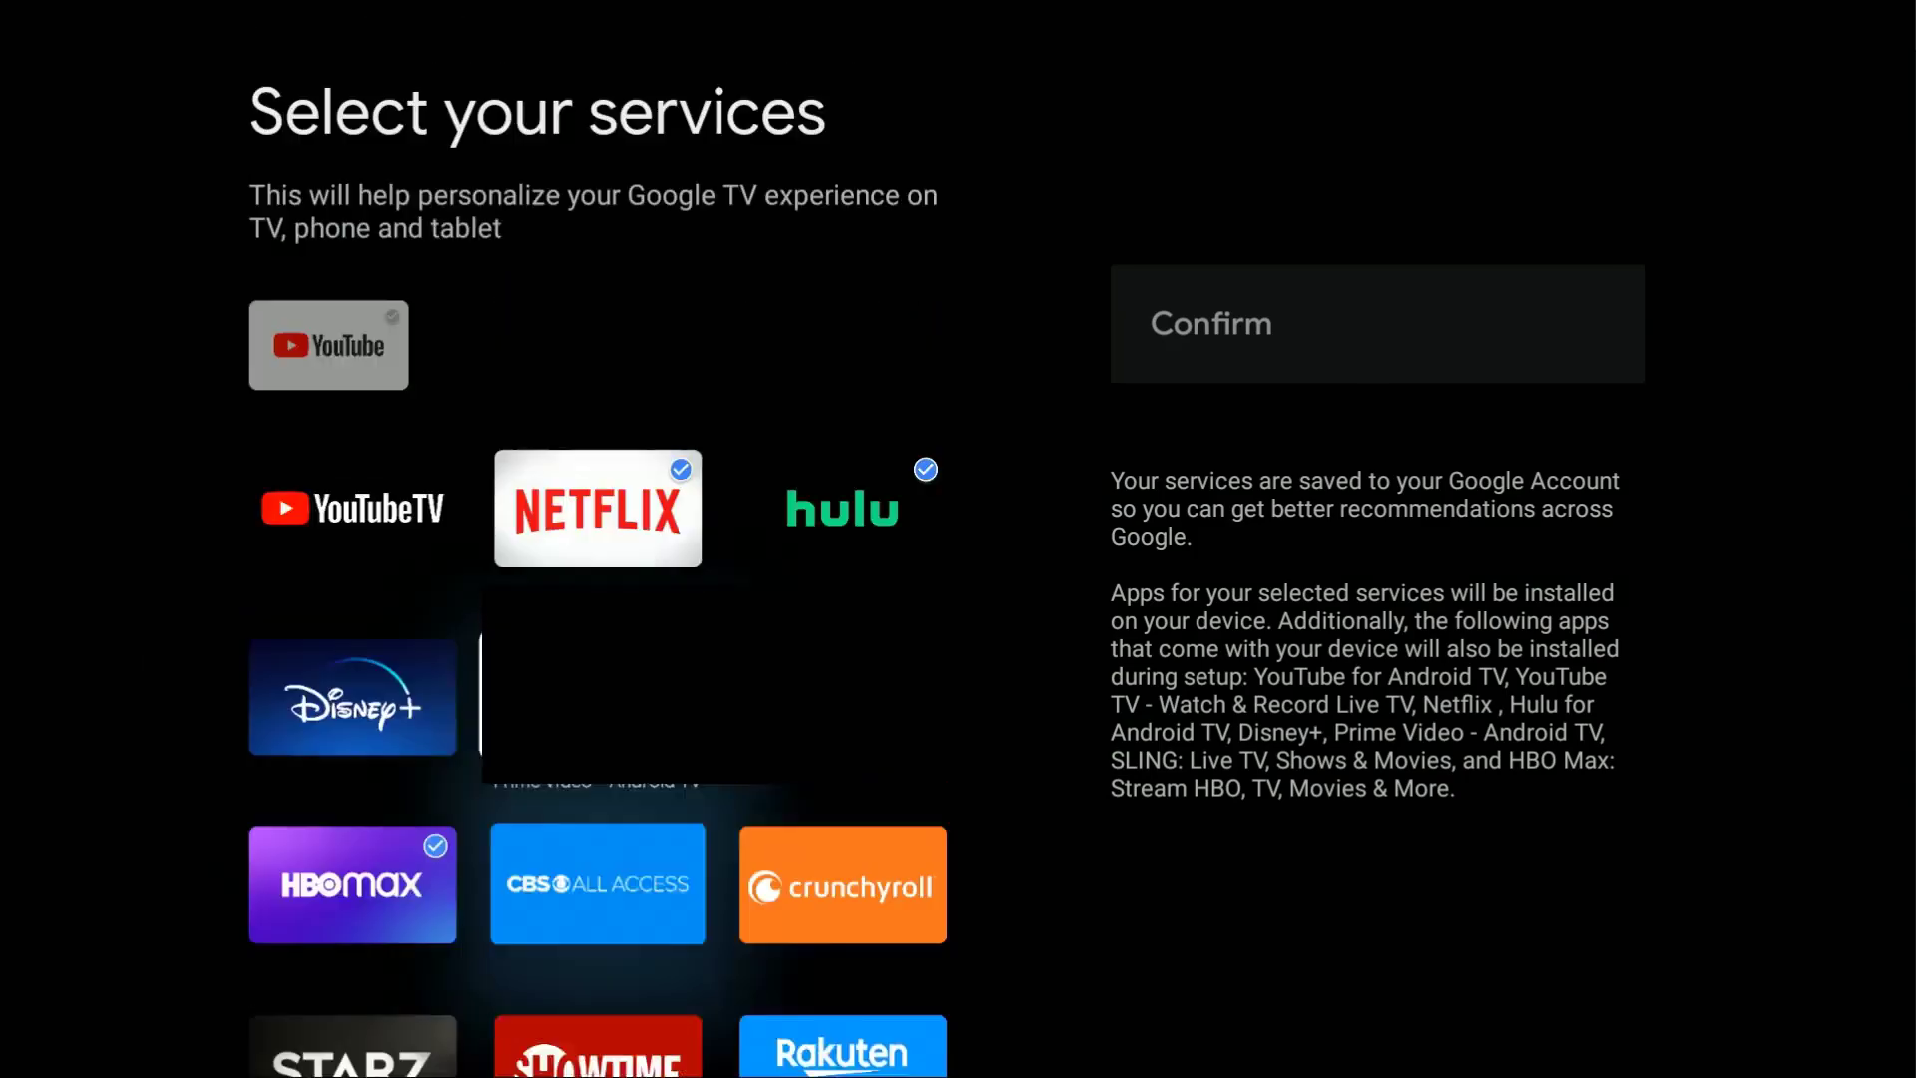
pyautogui.press('Up')
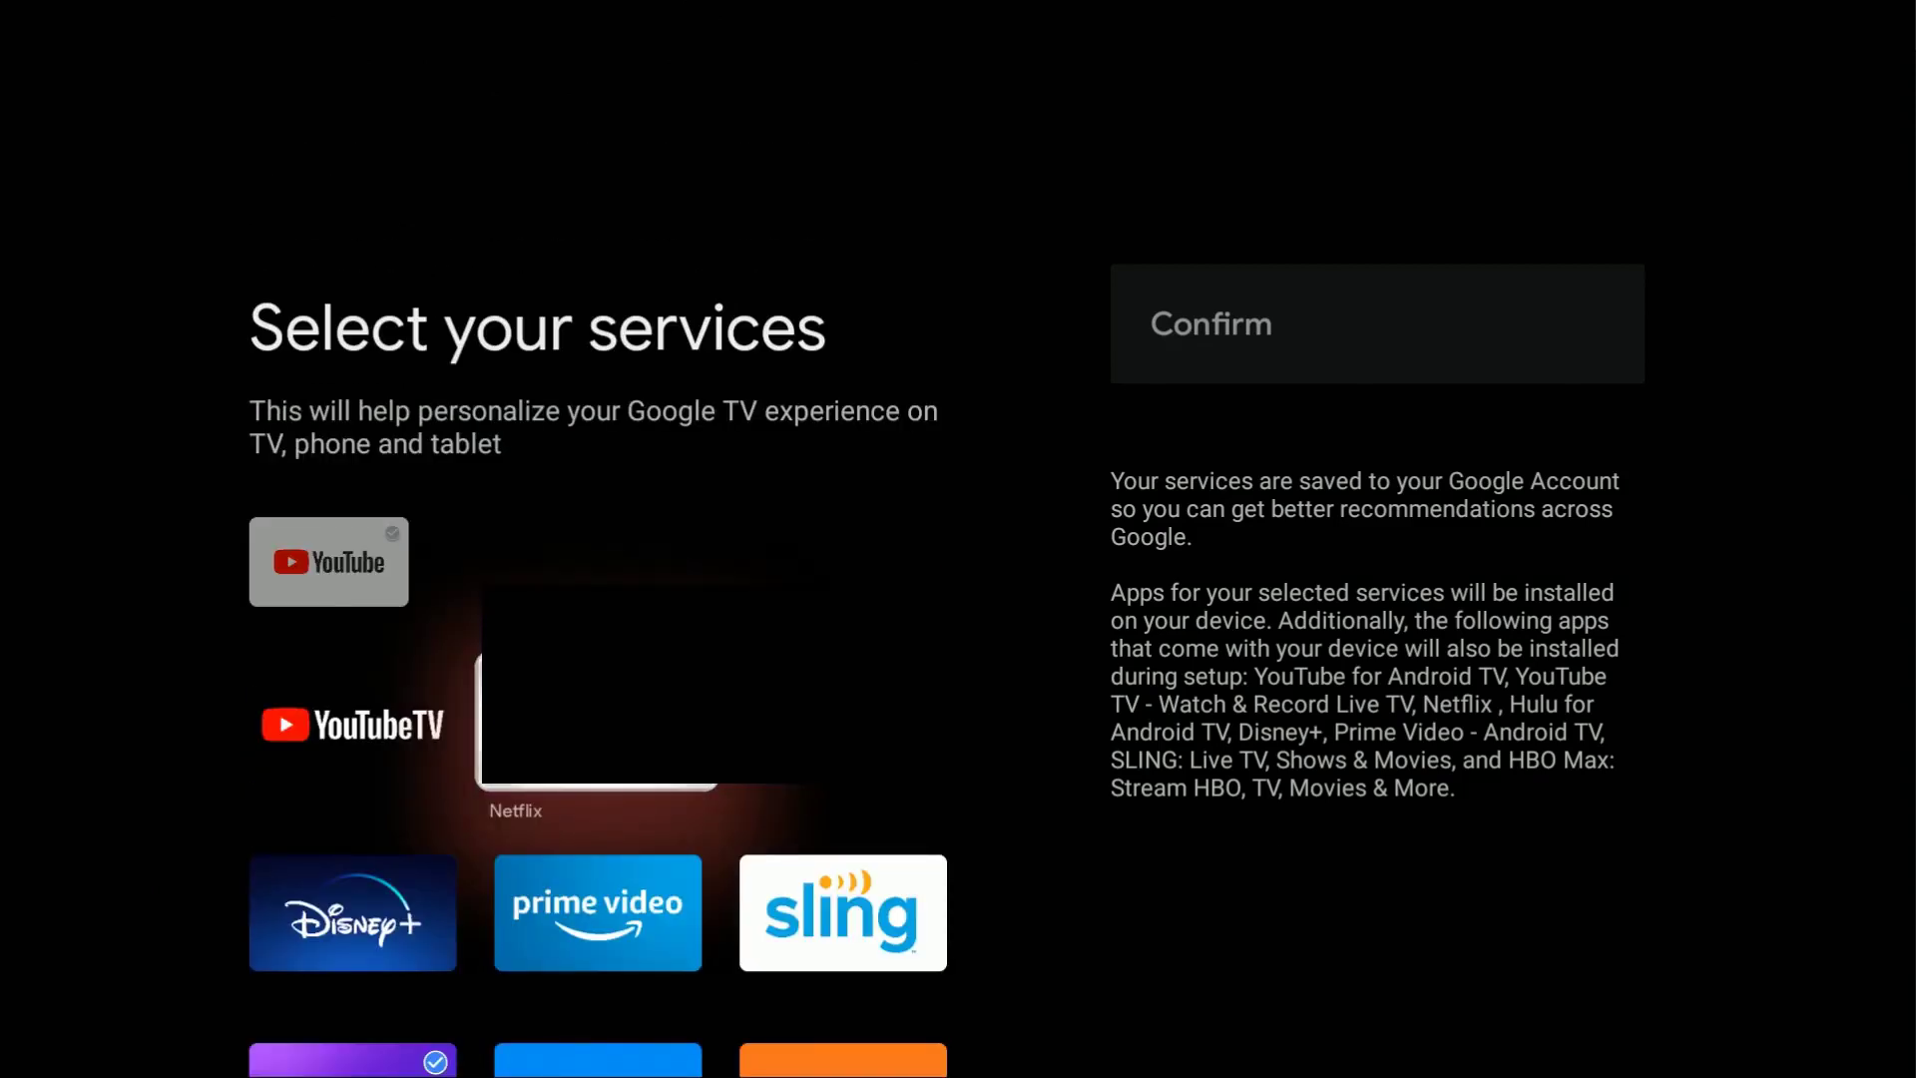
pyautogui.press('Right')
pyautogui.press('Right')
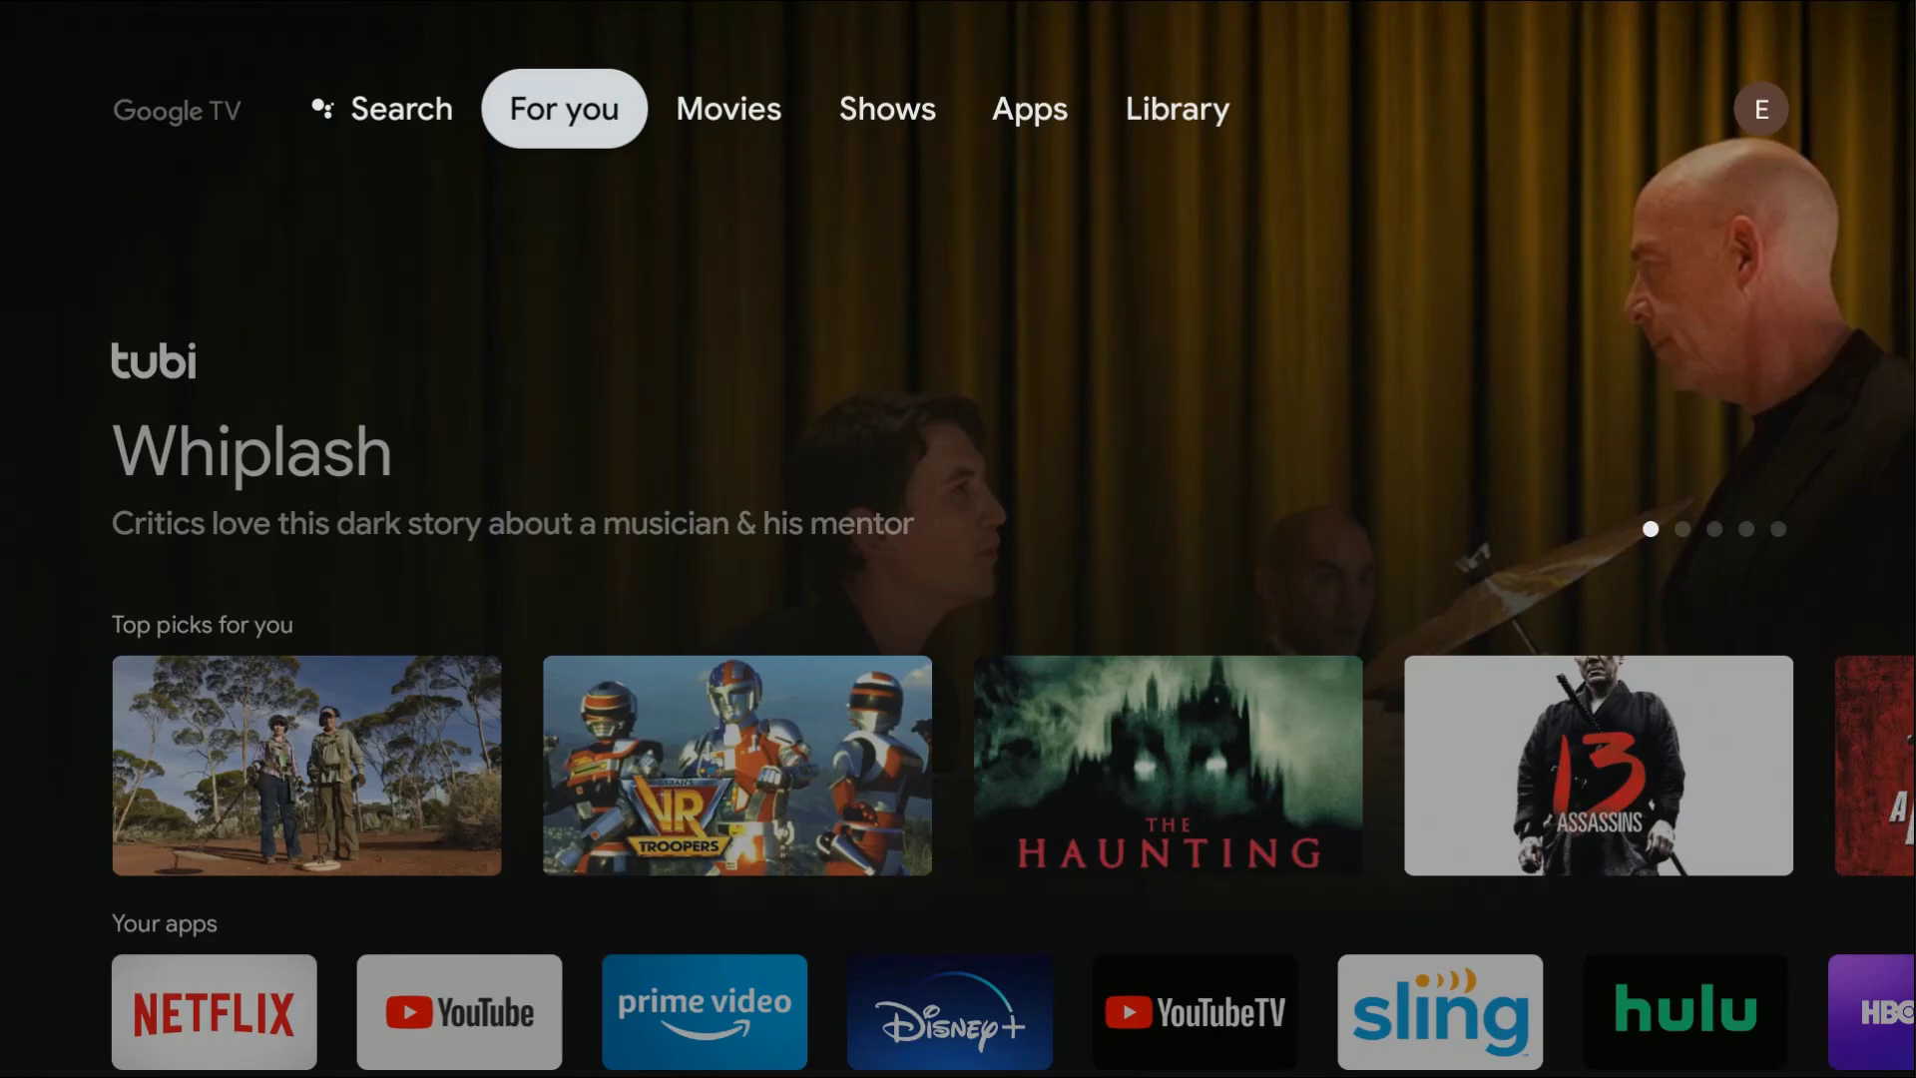
# Step: Browse the For you home page through the top picks, the Your apps row and the Trending on Google row
pyautogui.press('Down')
pyautogui.press('Down')
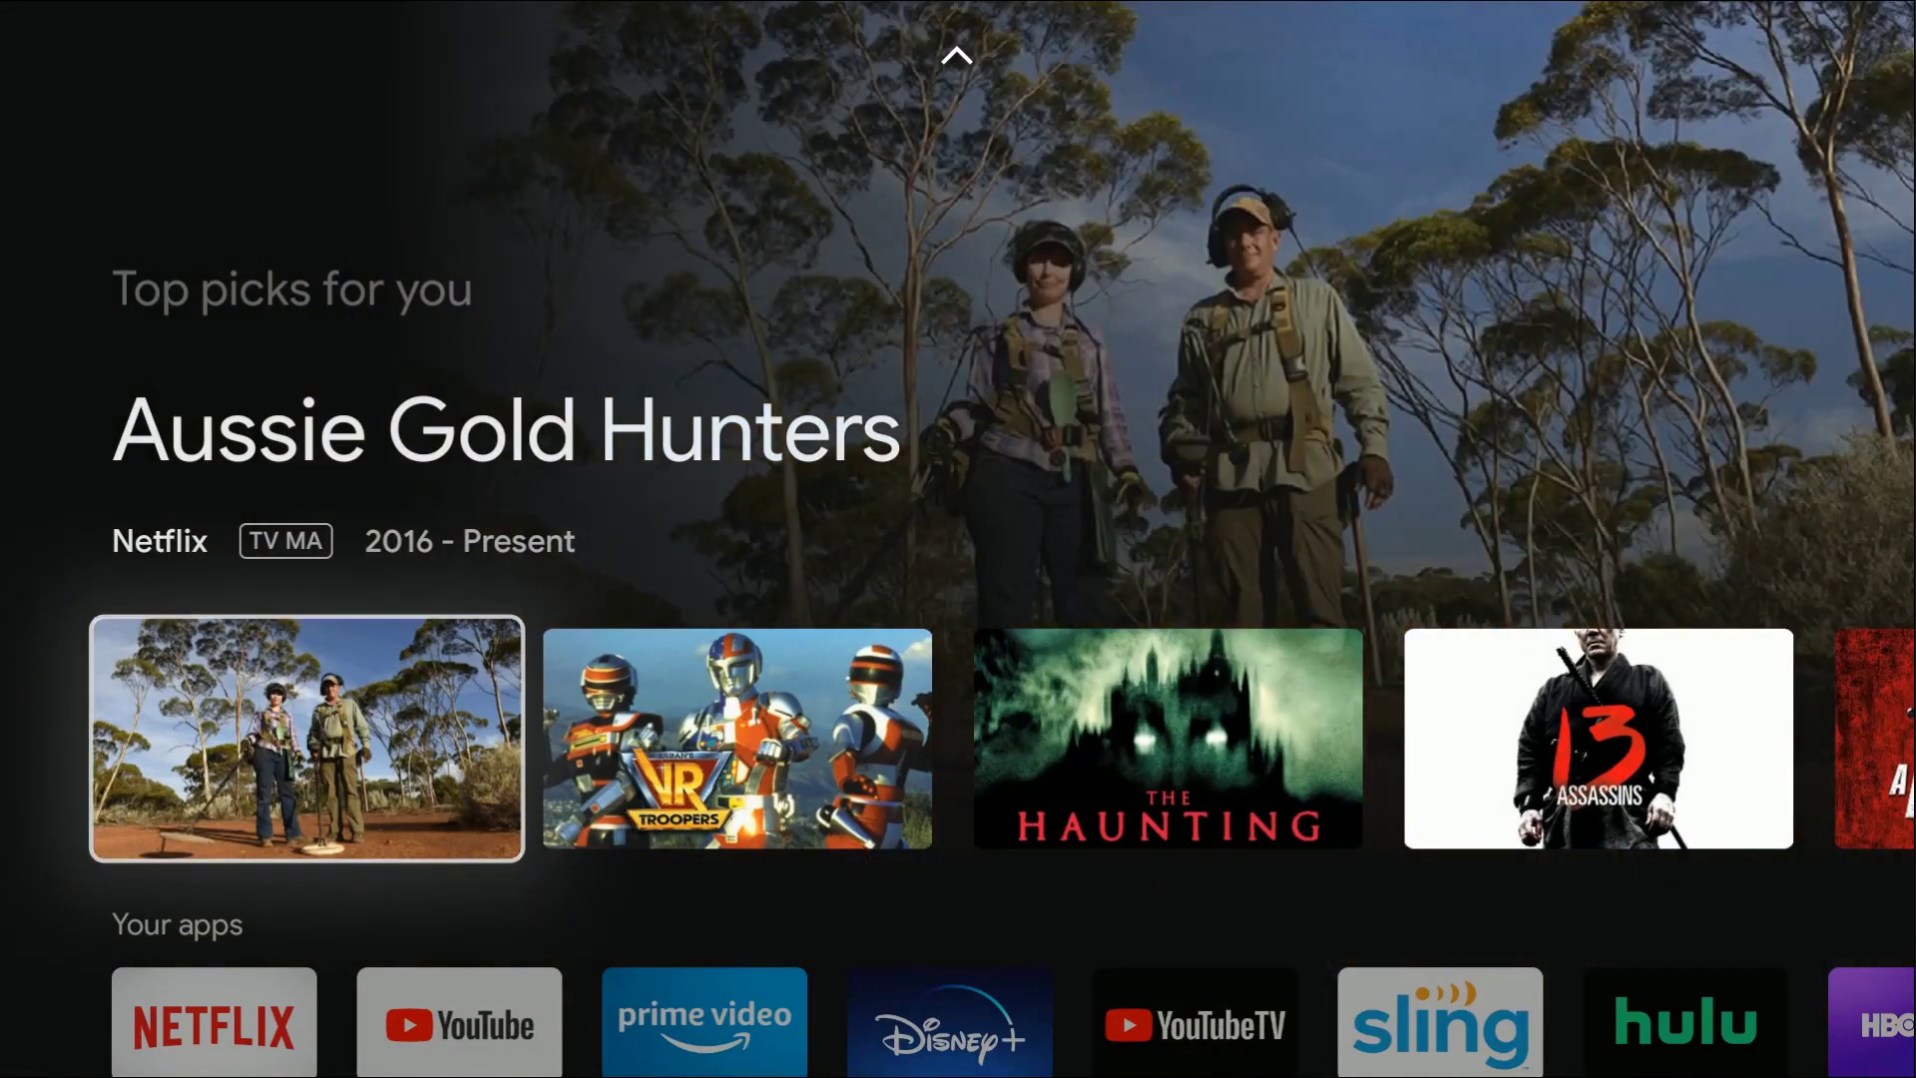
pyautogui.press('Down')
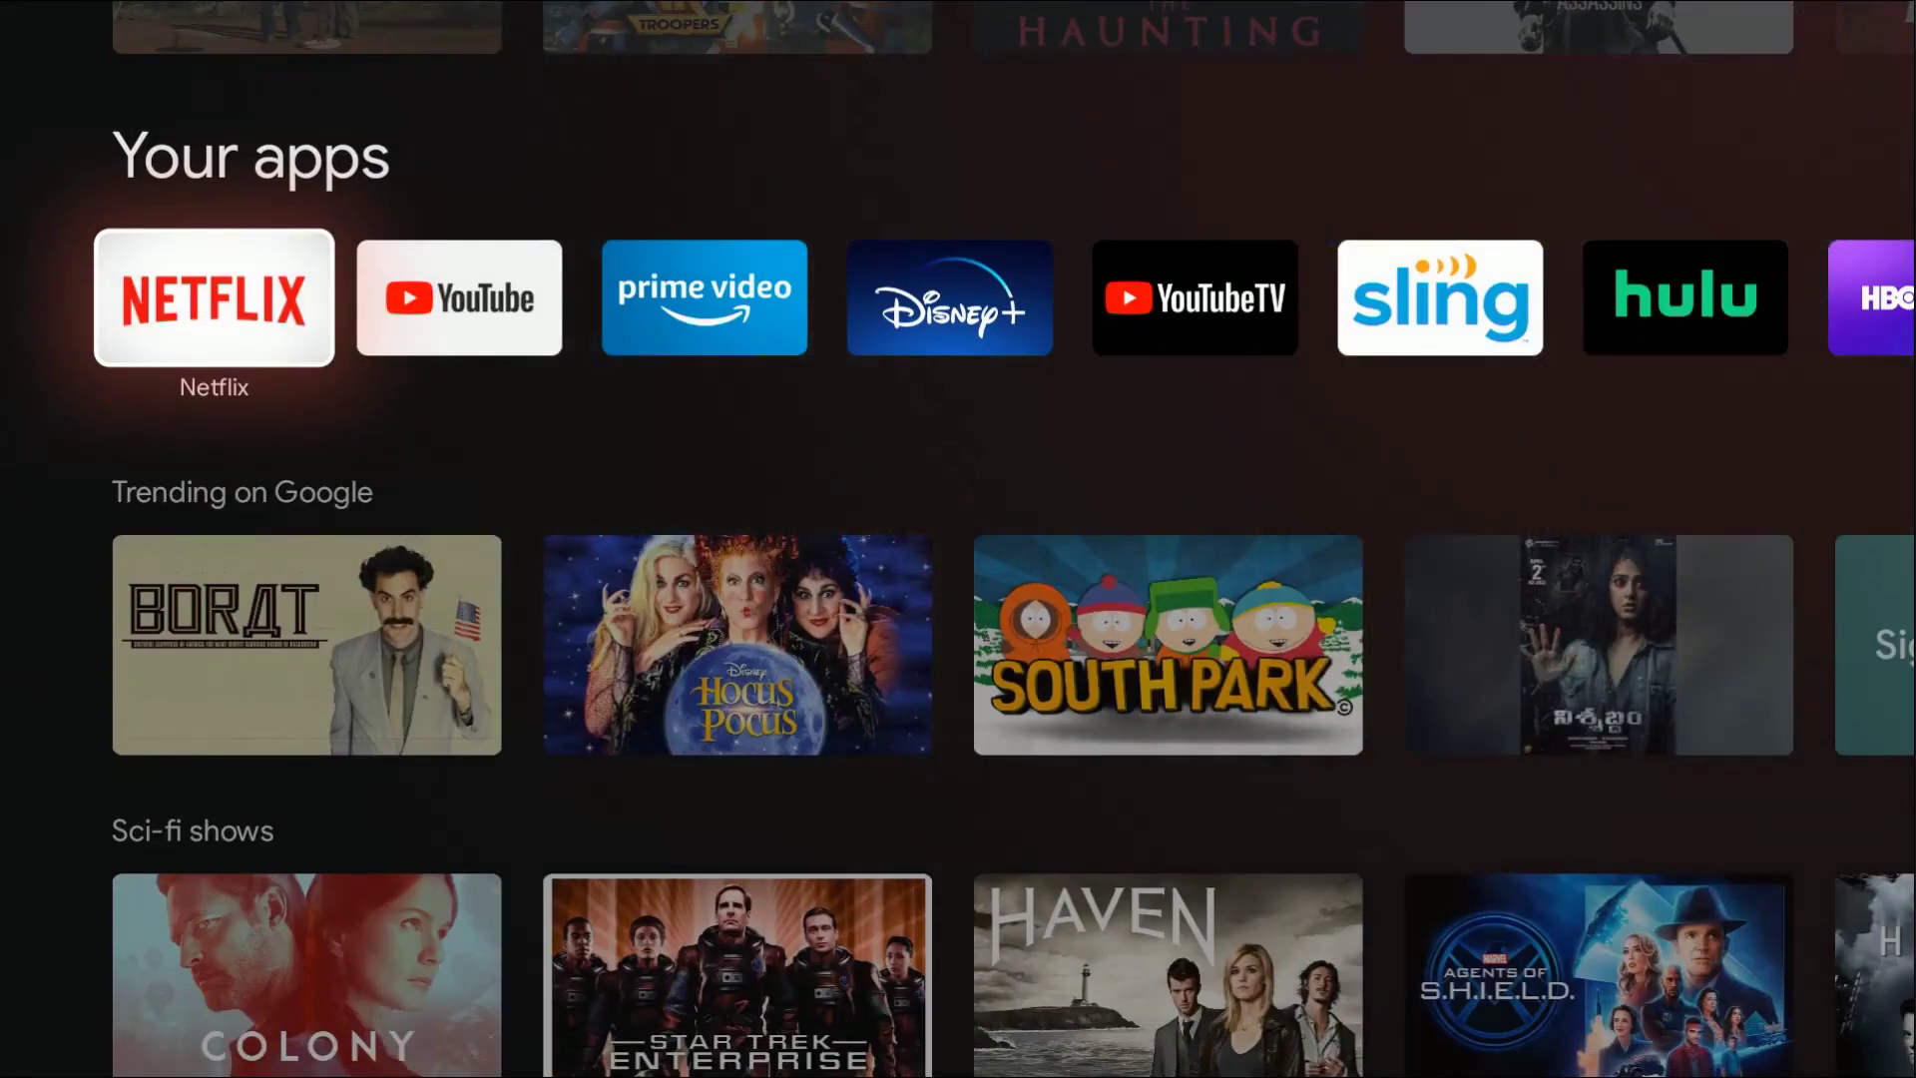
pyautogui.press('Right')
pyautogui.press('Right')
pyautogui.press('Right')
pyautogui.press('Right')
pyautogui.press('Right')
pyautogui.press('Left')
pyautogui.press('Left')
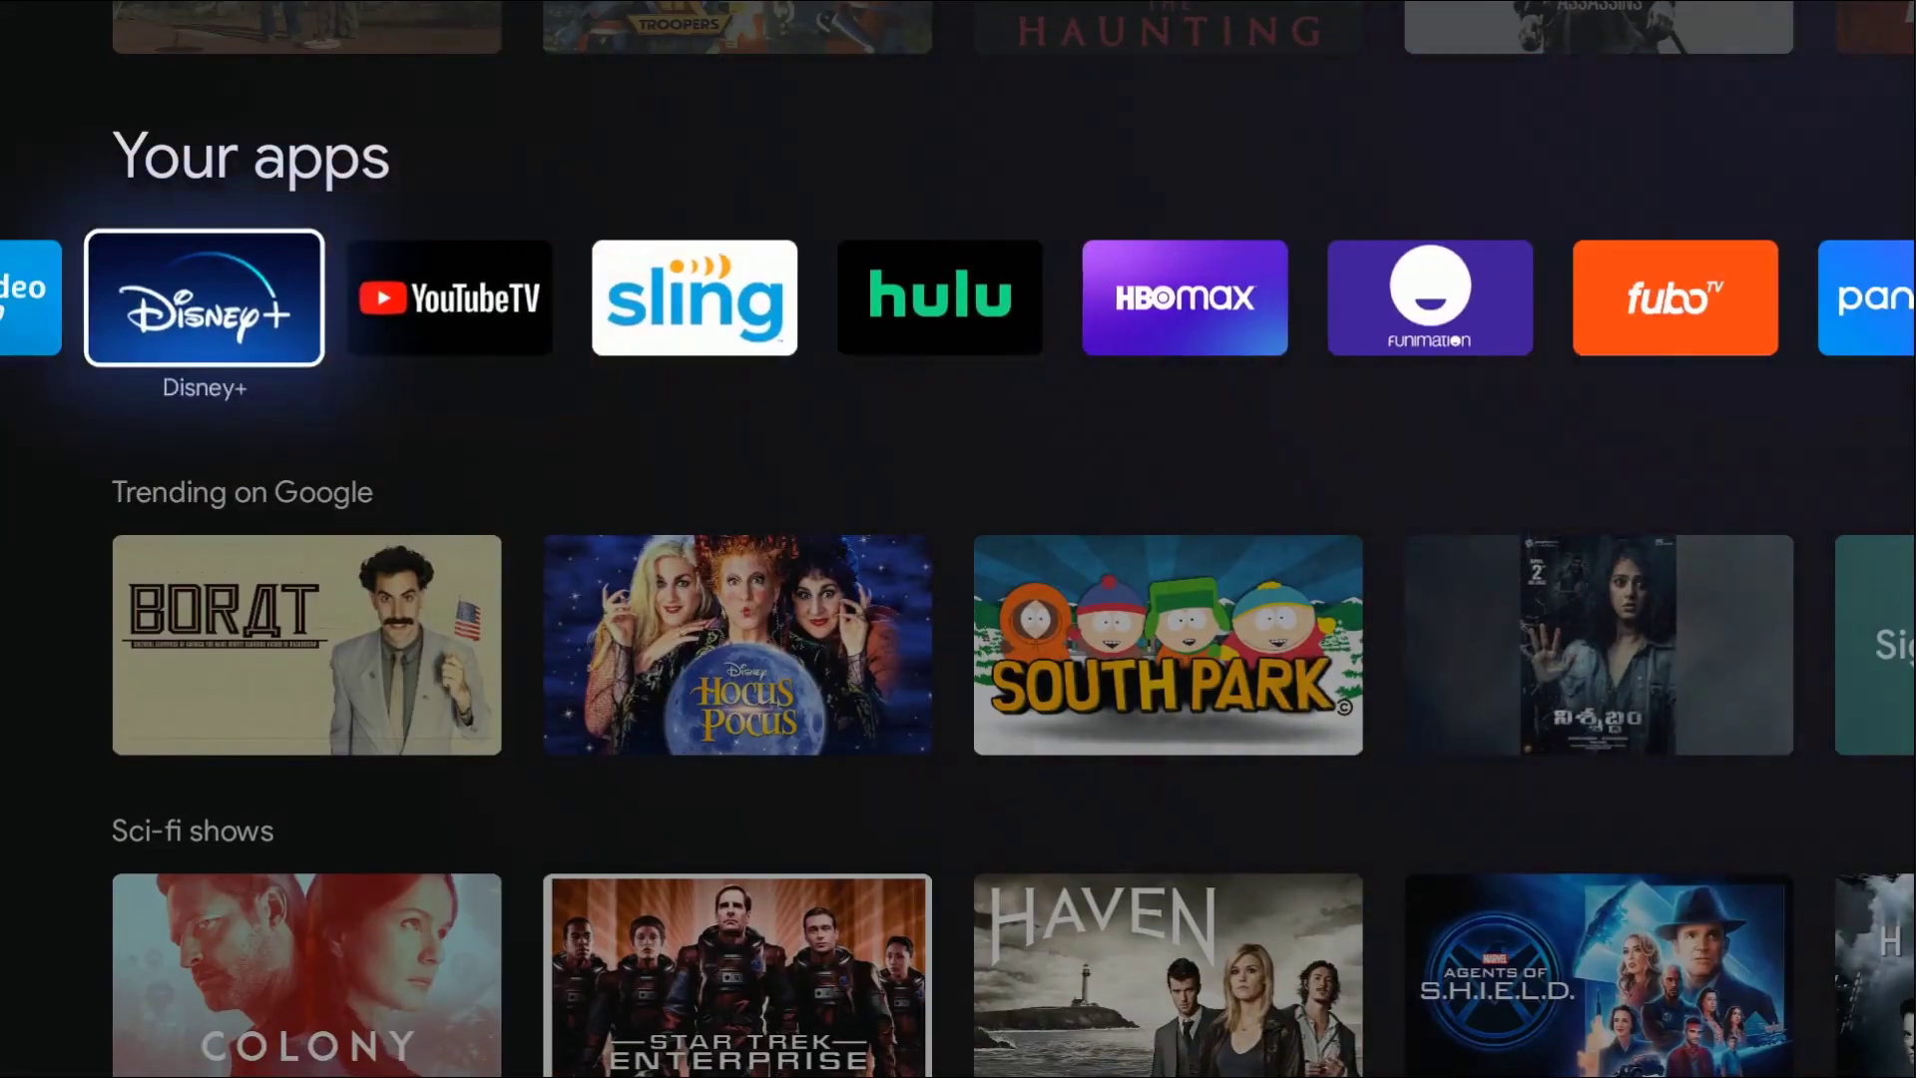
pyautogui.press('Left')
pyautogui.press('Left')
pyautogui.press('Down')
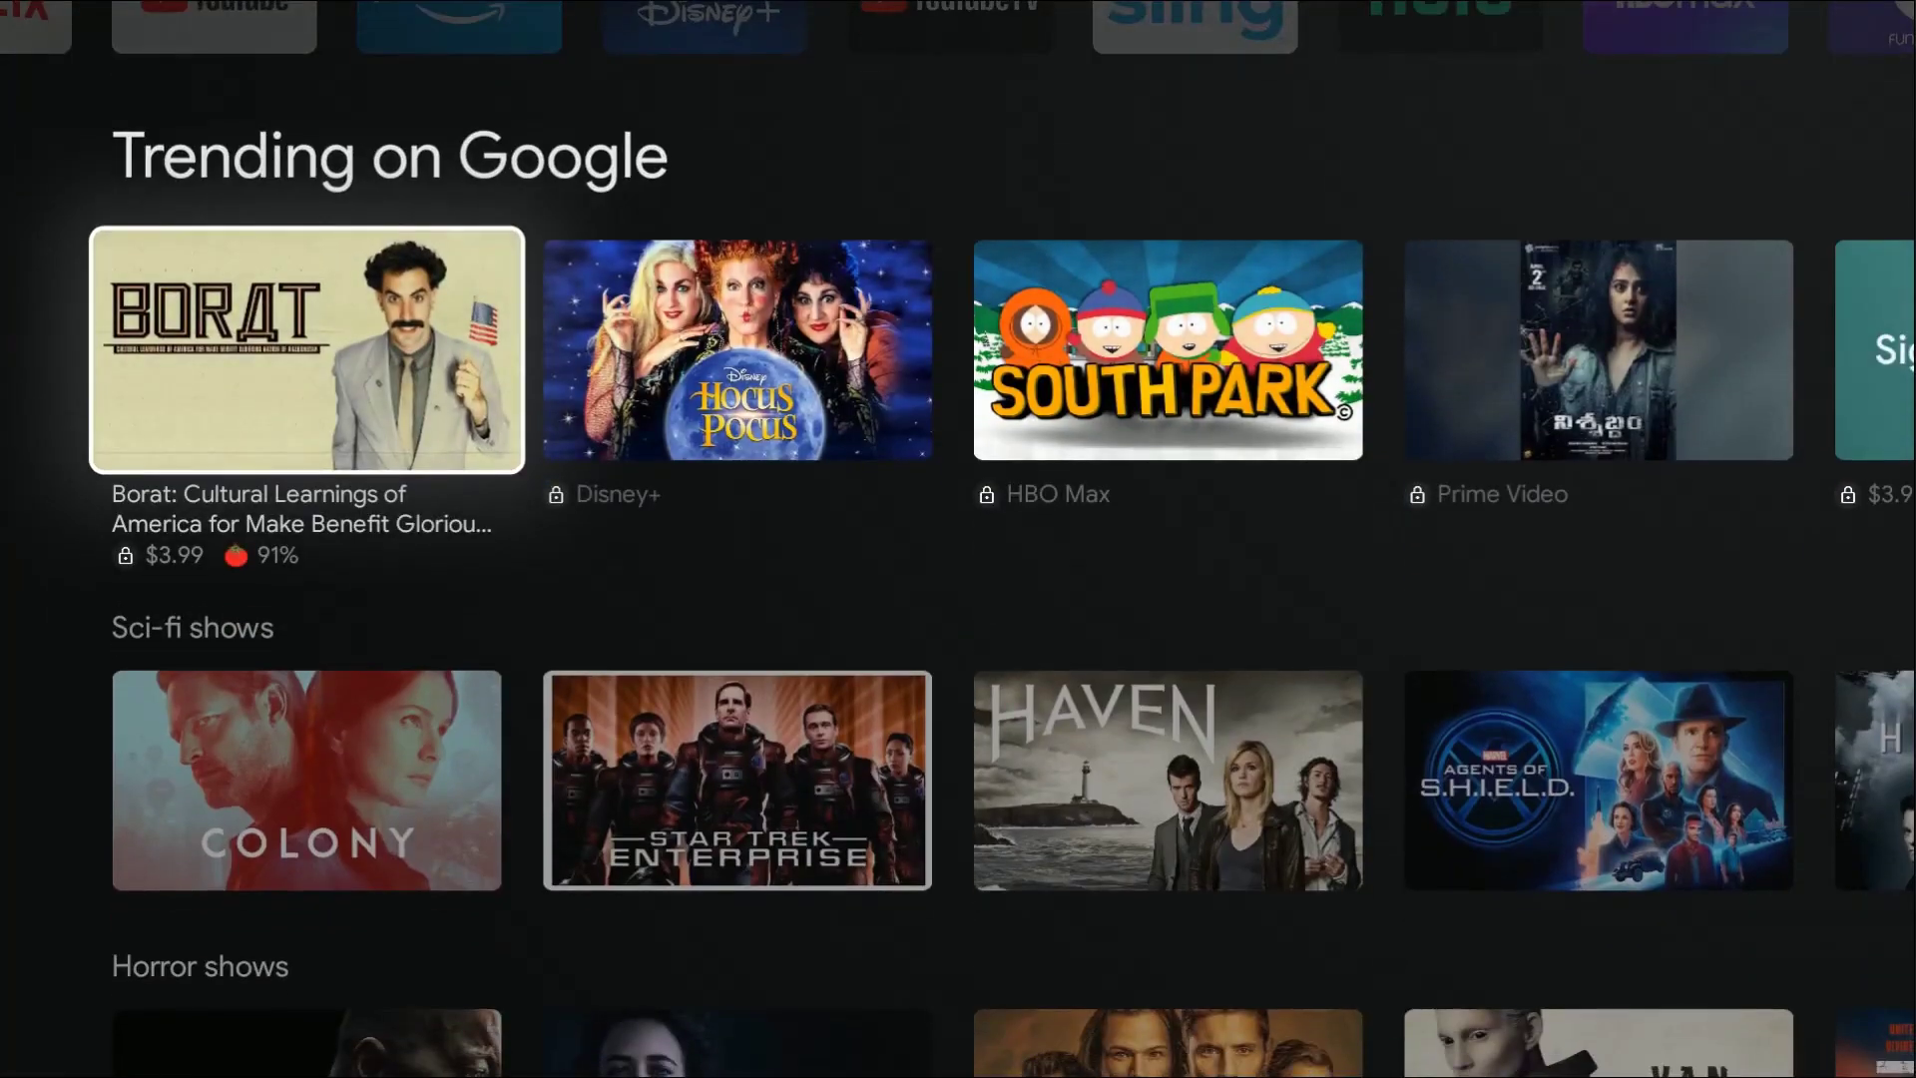
# Step: Look through the genre rows below Trending on Google and return to the featured title on the For you page
pyautogui.press('Down')
pyautogui.press('Down')
pyautogui.press('Down')
pyautogui.press('Up')
pyautogui.press('Up')
pyautogui.press('Up')
pyautogui.press('Up')
pyautogui.press('Up')
pyautogui.press('Up')
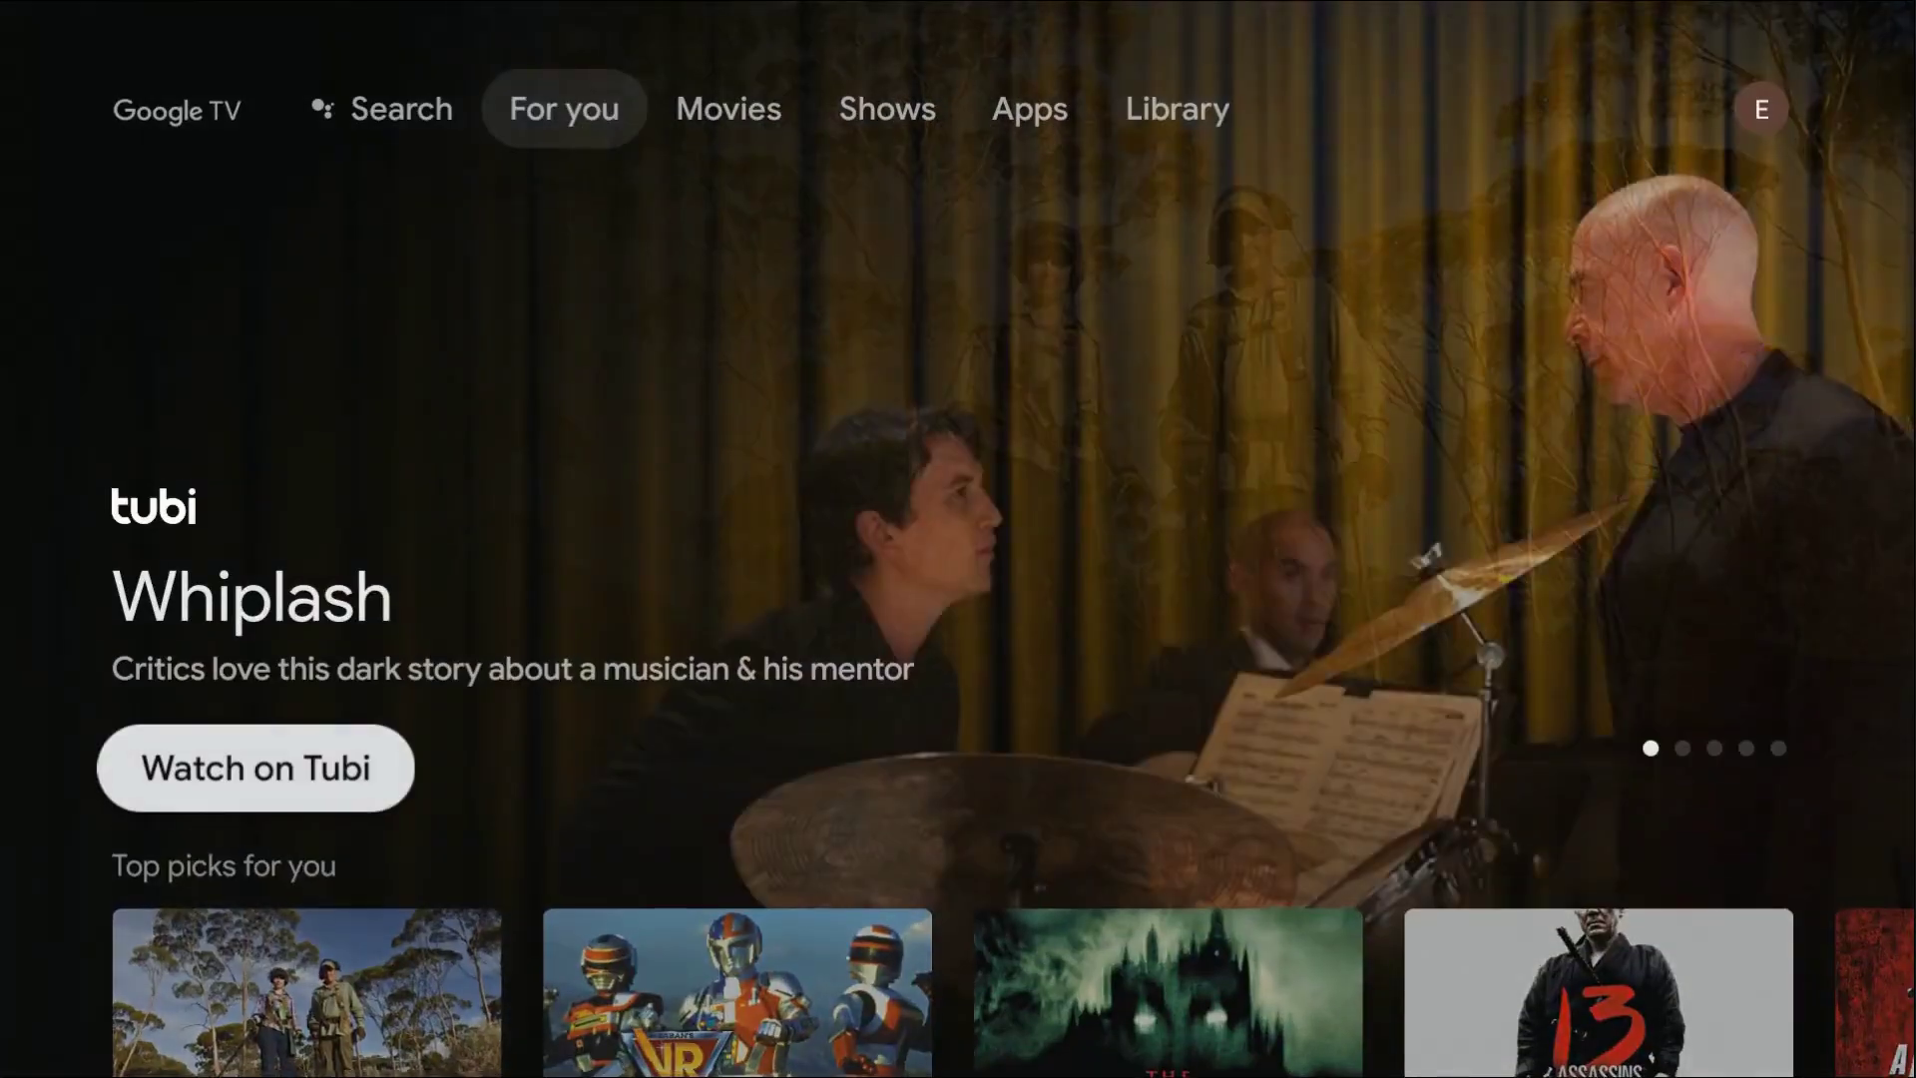
# Step: Go past the Search entry and switch from the For you page to the Apps page
pyautogui.press('Up')
pyautogui.press('Left')
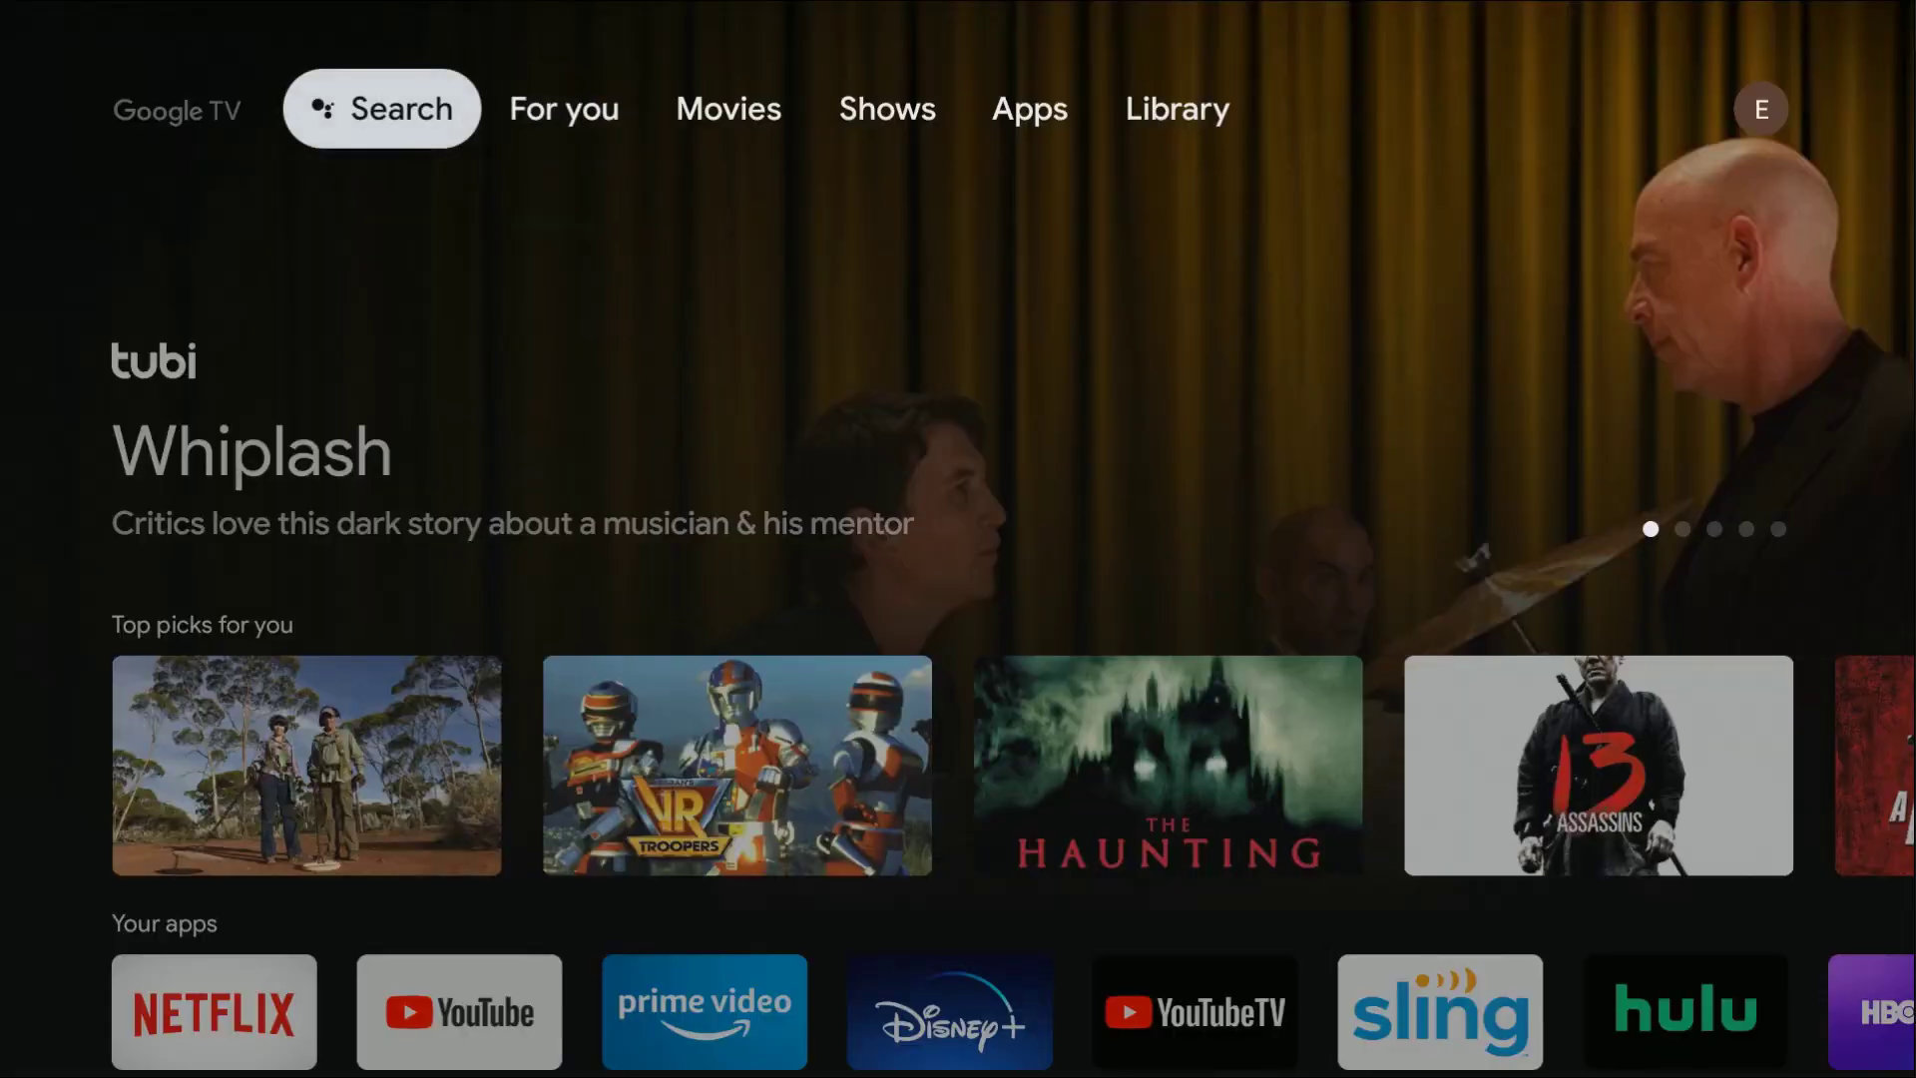
pyautogui.press('Right')
pyautogui.press('Right')
pyautogui.press('Right')
pyautogui.press('Right')
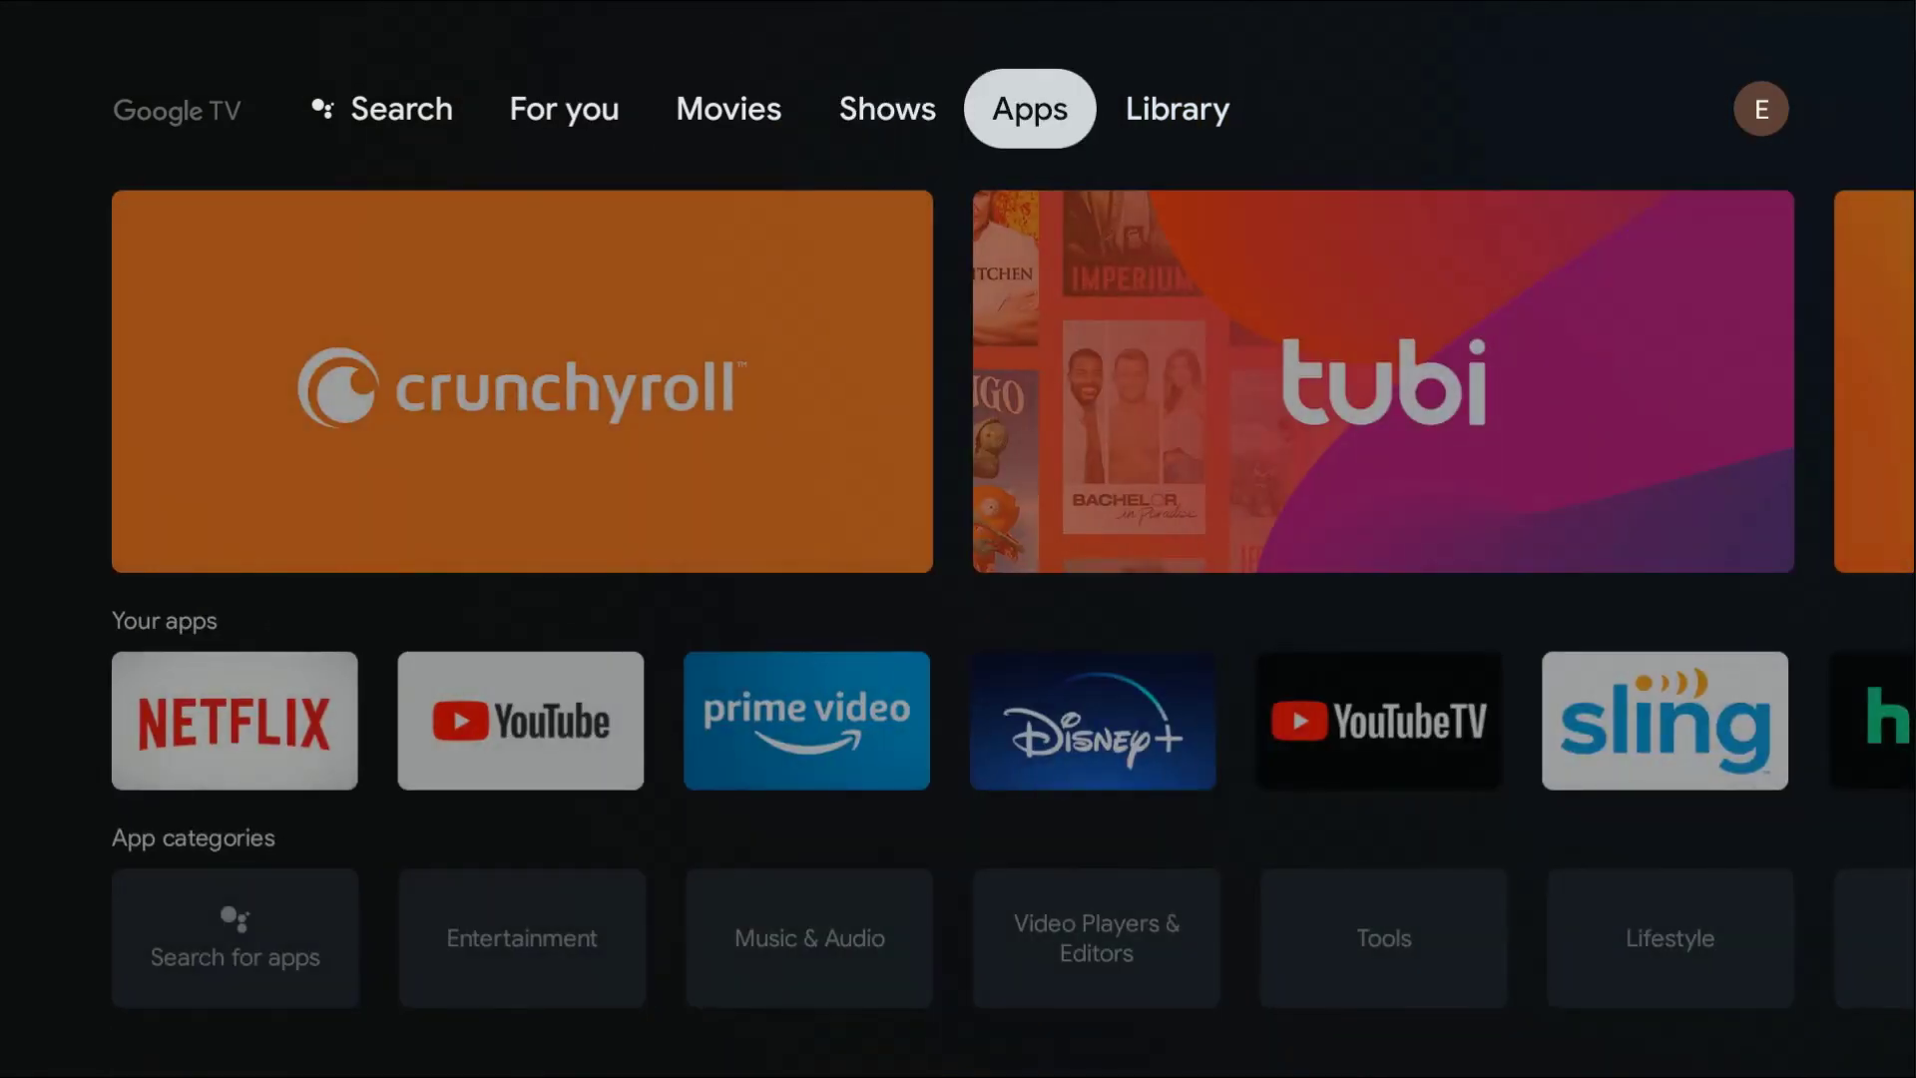
# Step: Look through the Your apps row from Netflix to Sling TV and back, and return to the head of the Apps page
pyautogui.press('Down')
pyautogui.press('Down')
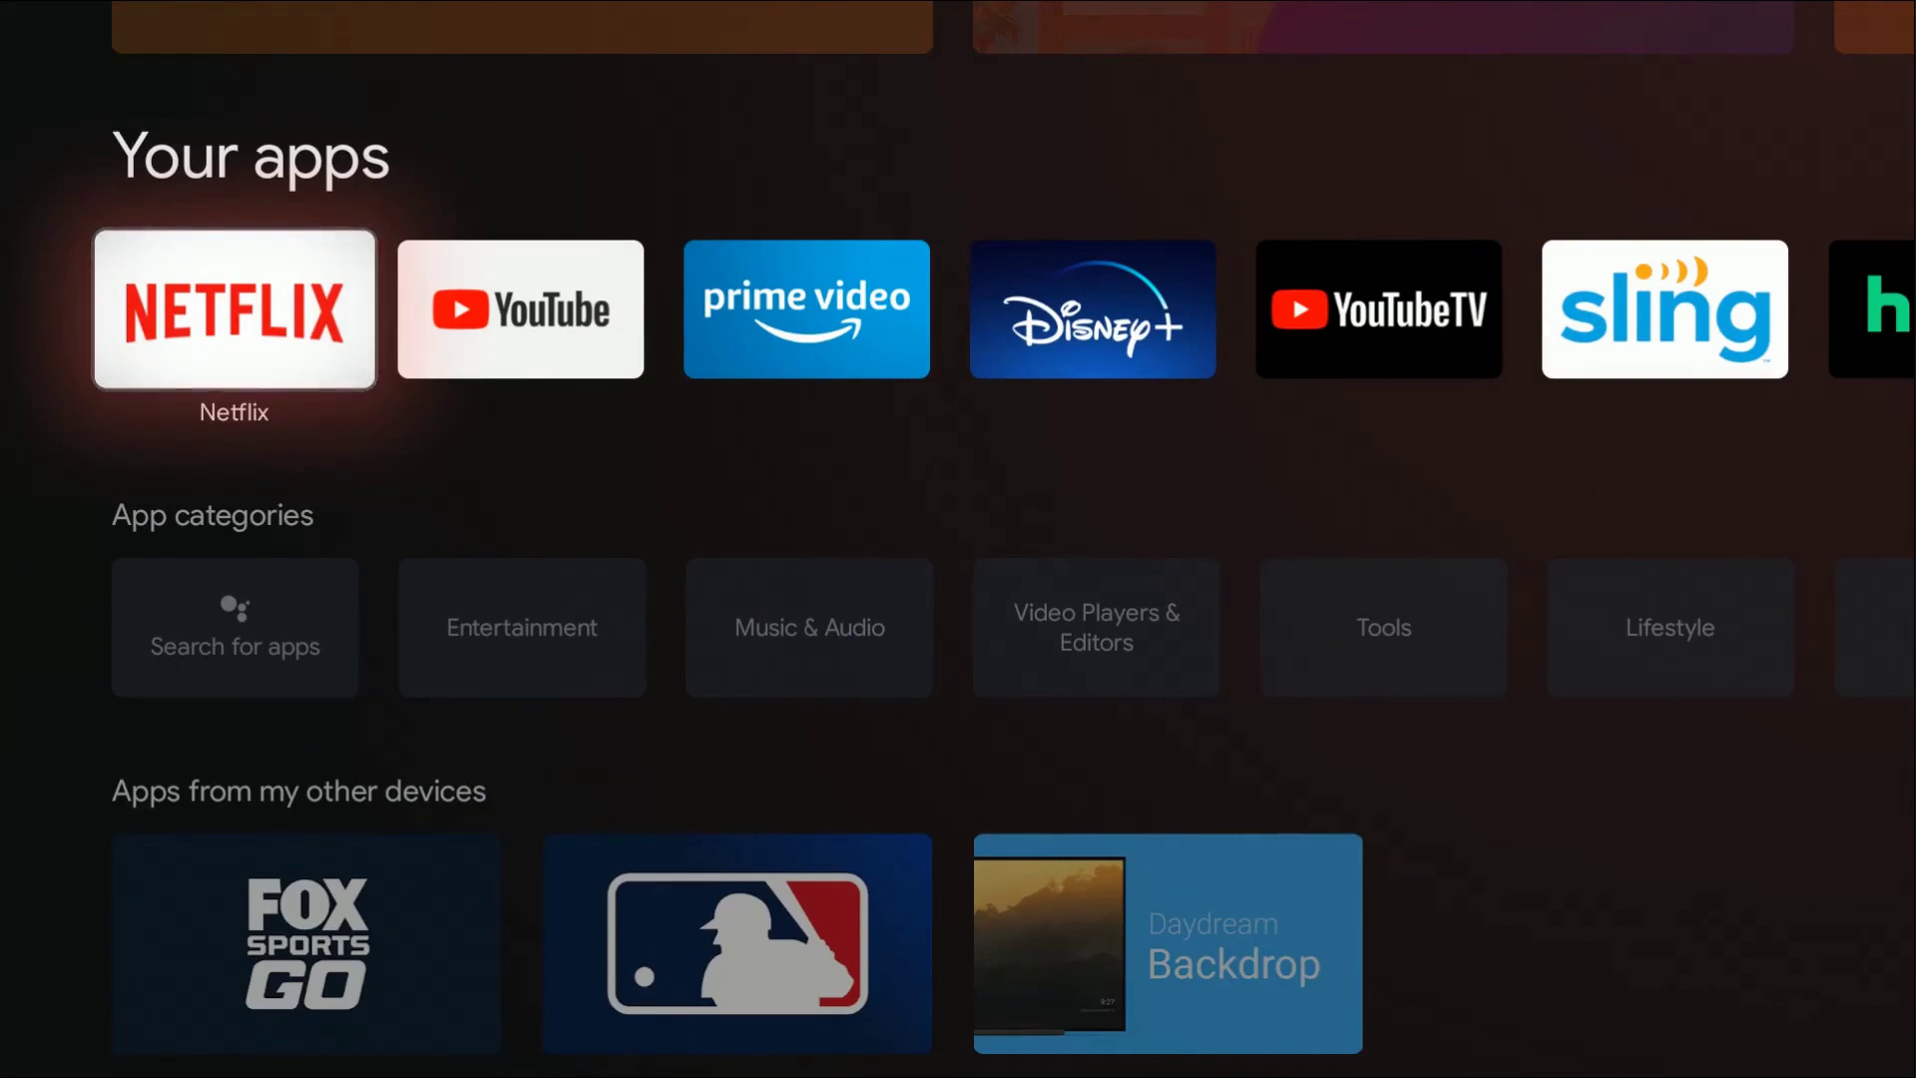
pyautogui.press('Right')
pyautogui.press('Right')
pyautogui.press('Right')
pyautogui.press('Right')
pyautogui.press('Right')
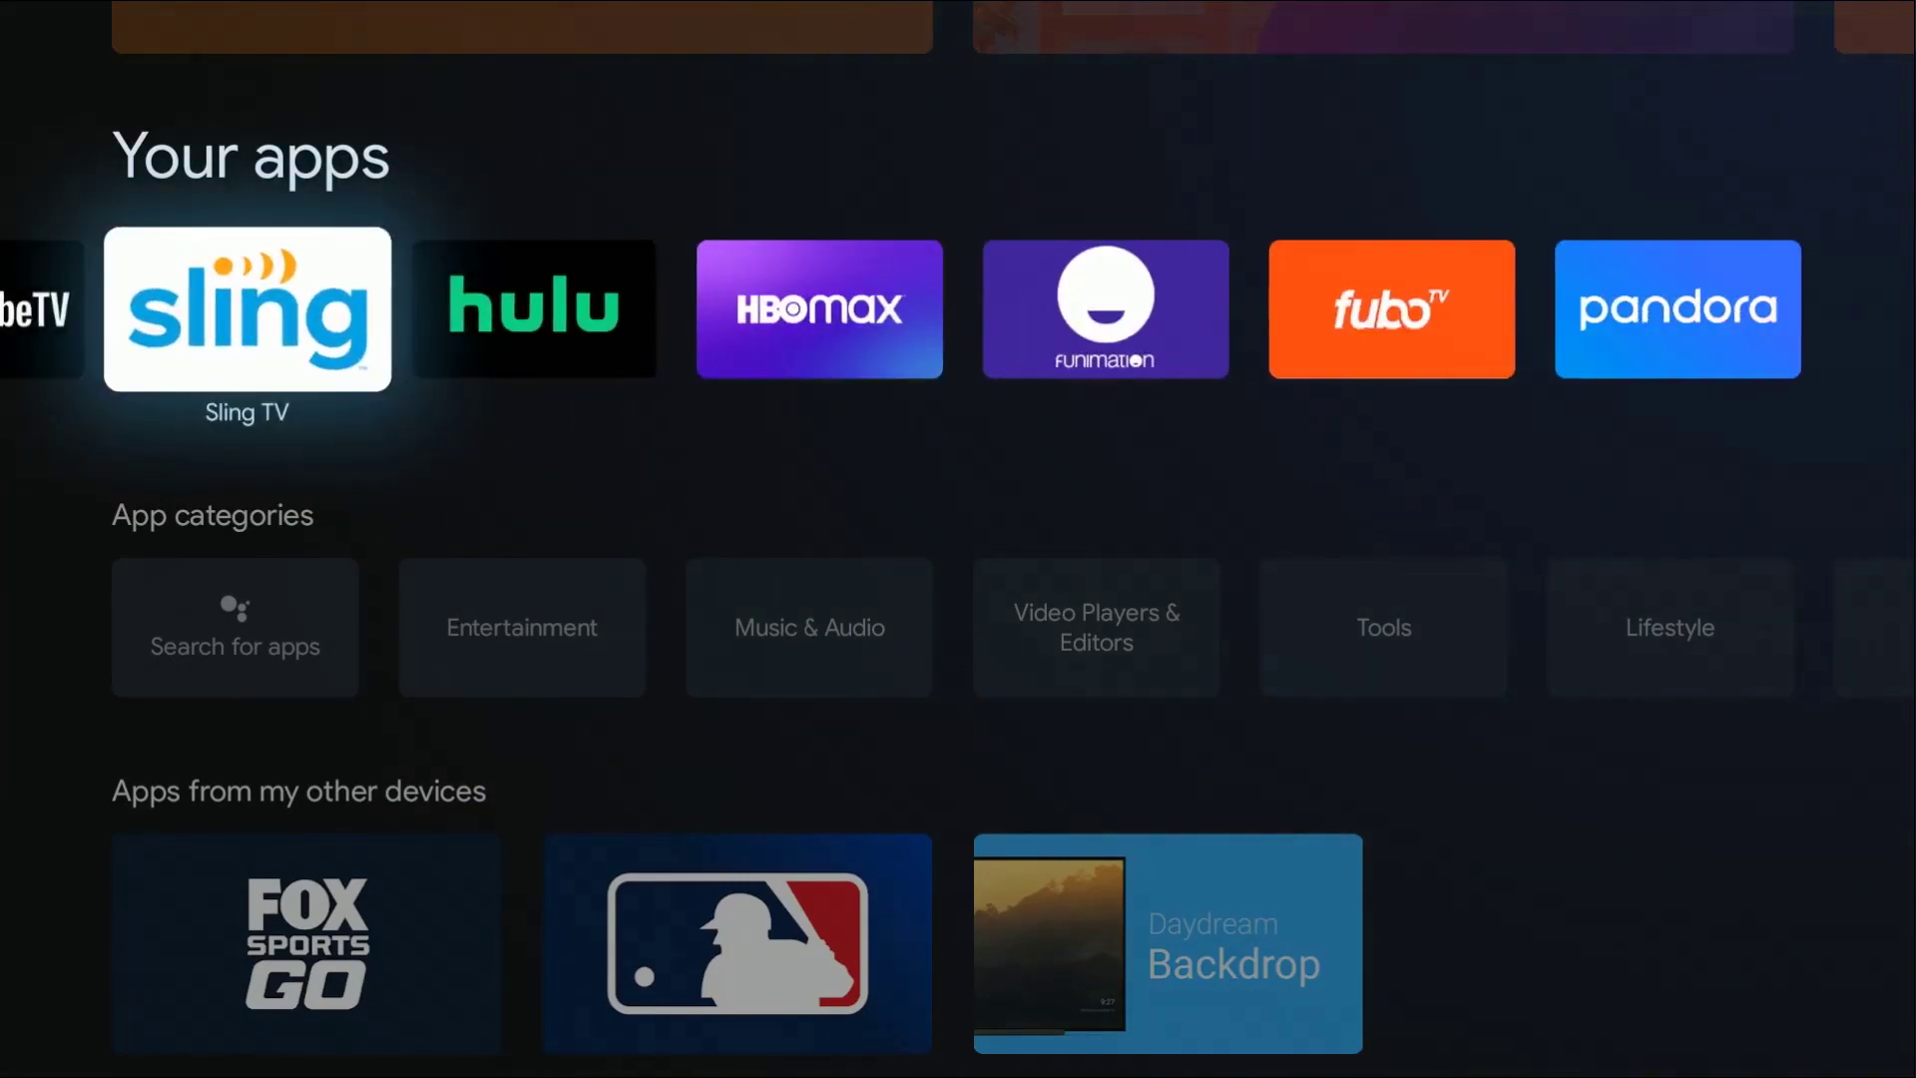
pyautogui.press('Left')
pyautogui.press('Left')
pyautogui.press('Left')
pyautogui.press('Left')
pyautogui.press('Left')
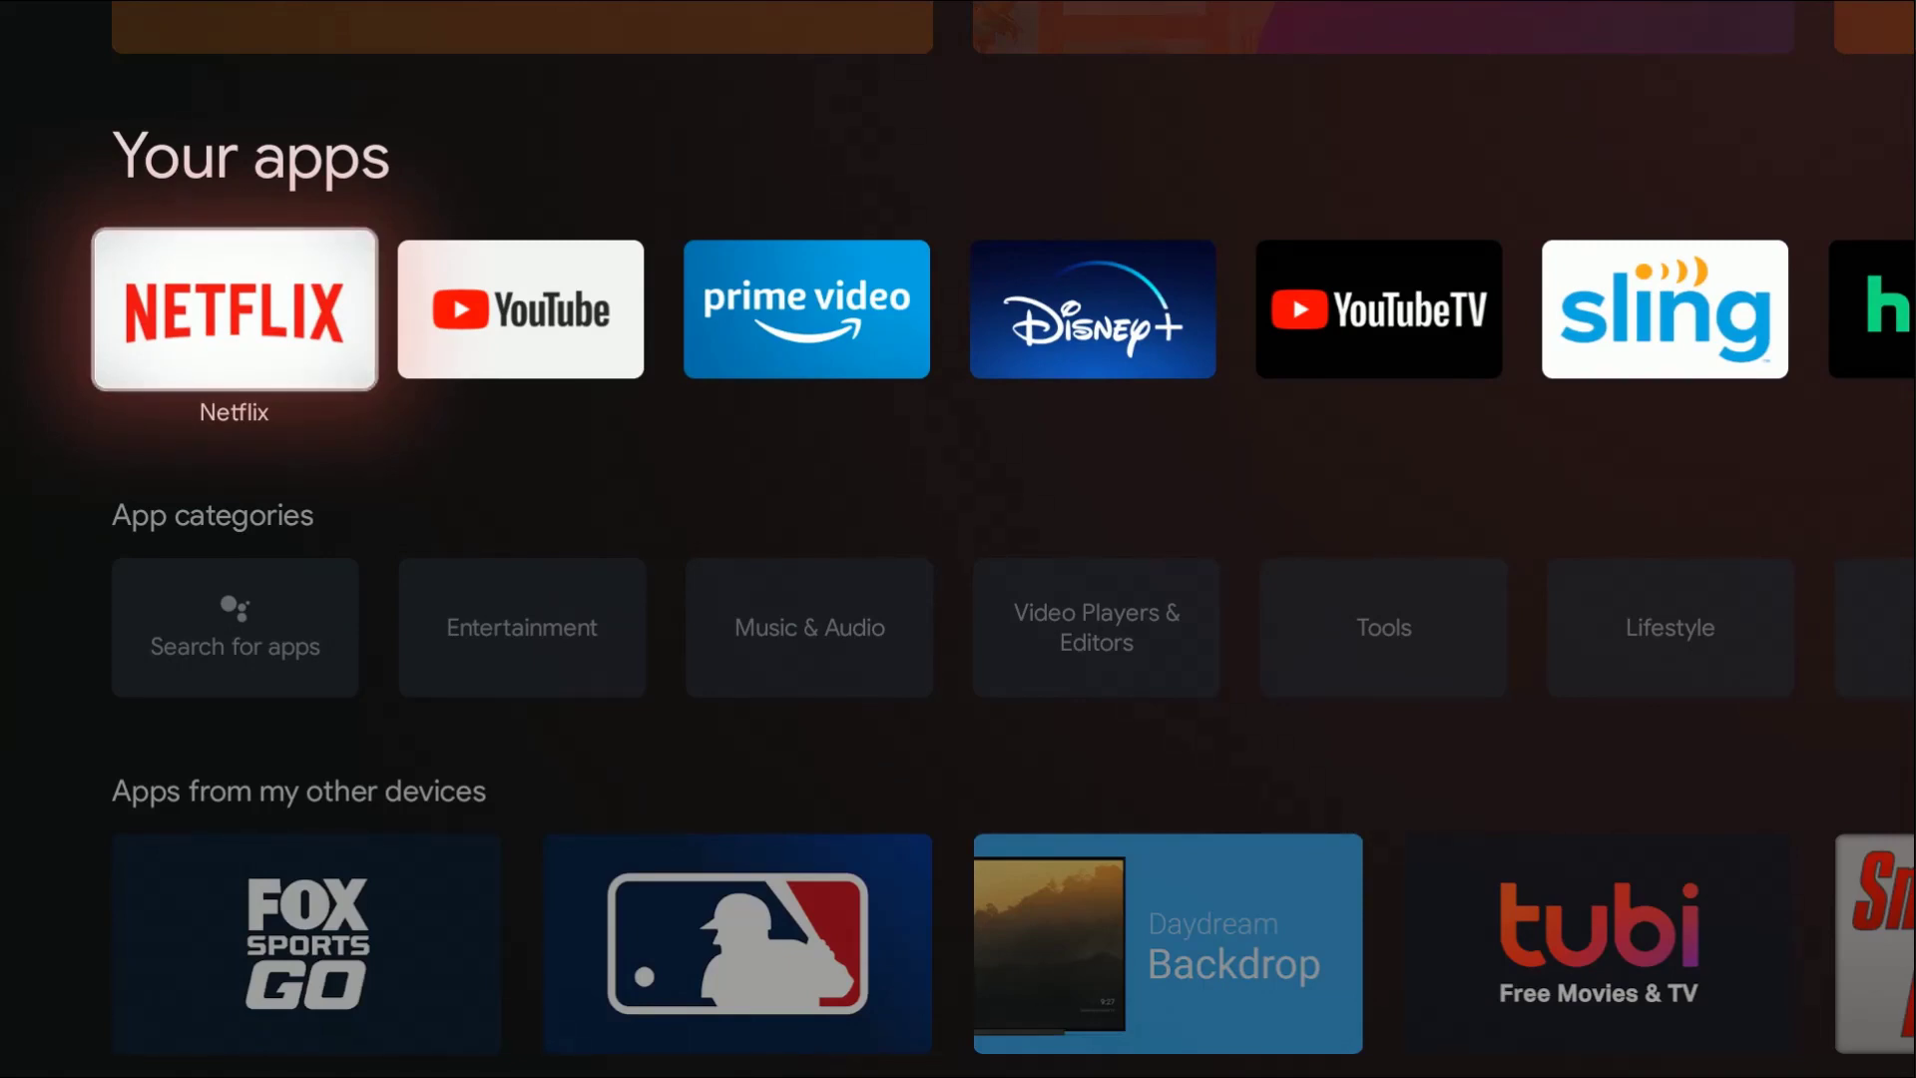
pyautogui.press('Escape')
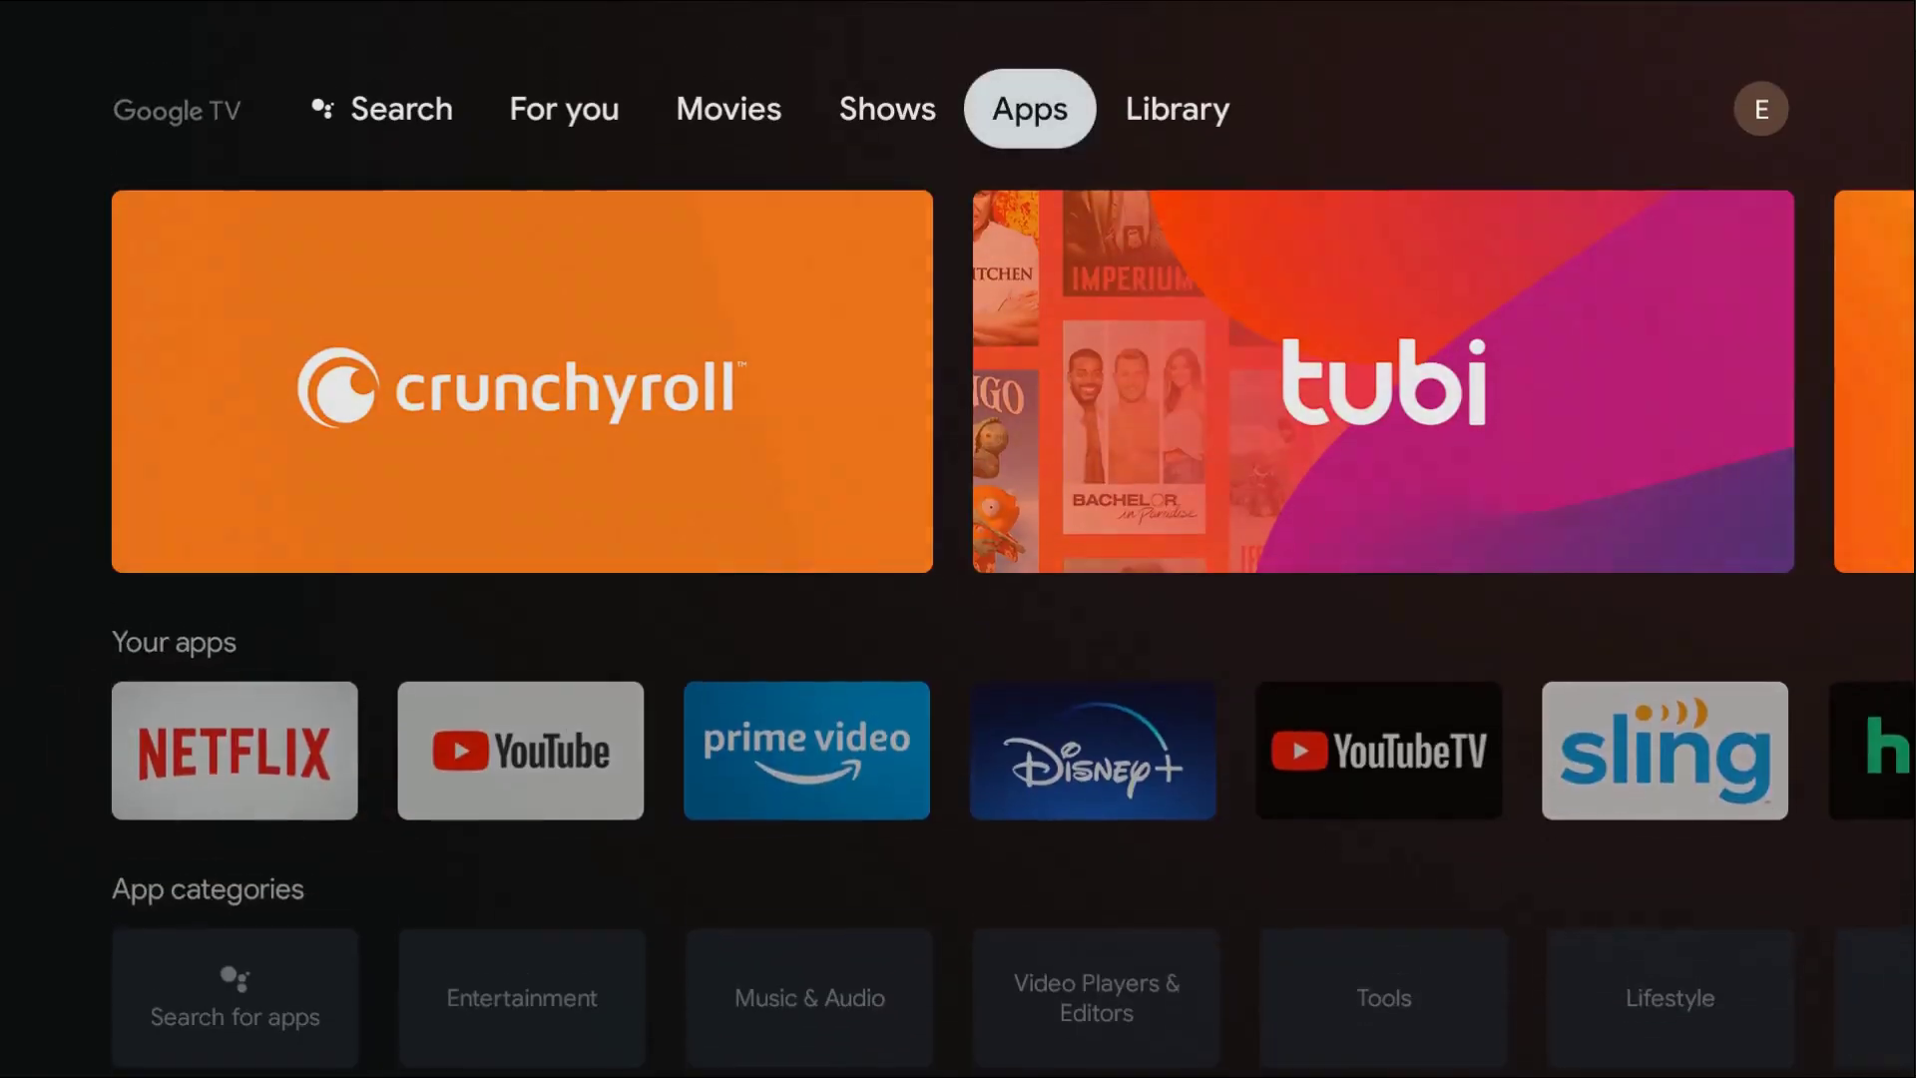